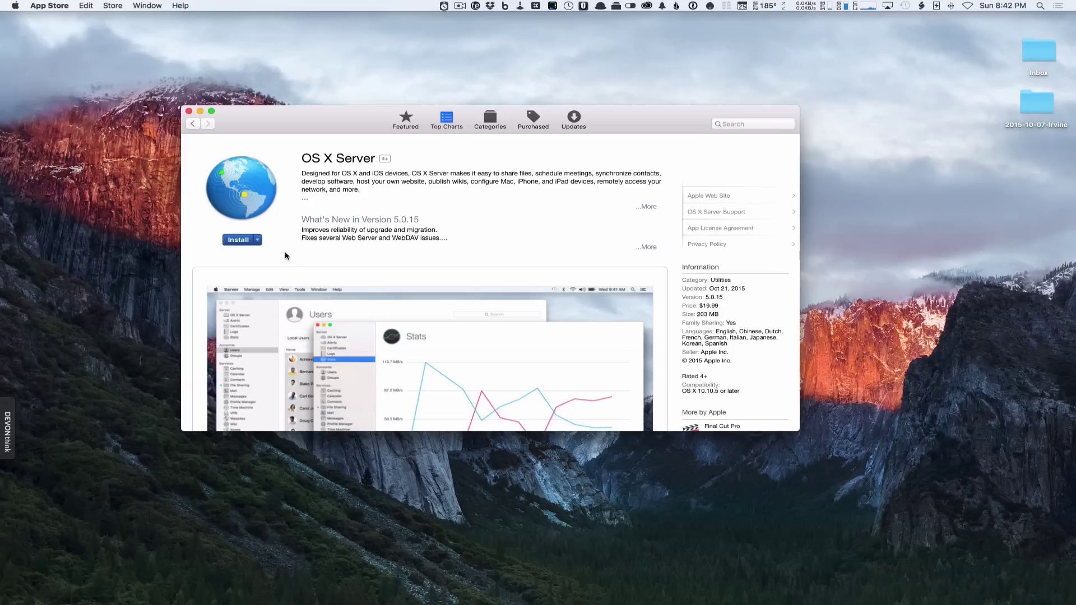
Install OS X Server from its App Store page, open it, and minimize the store window
click(232, 241)
mouse_move(209, 603)
click(240, 241)
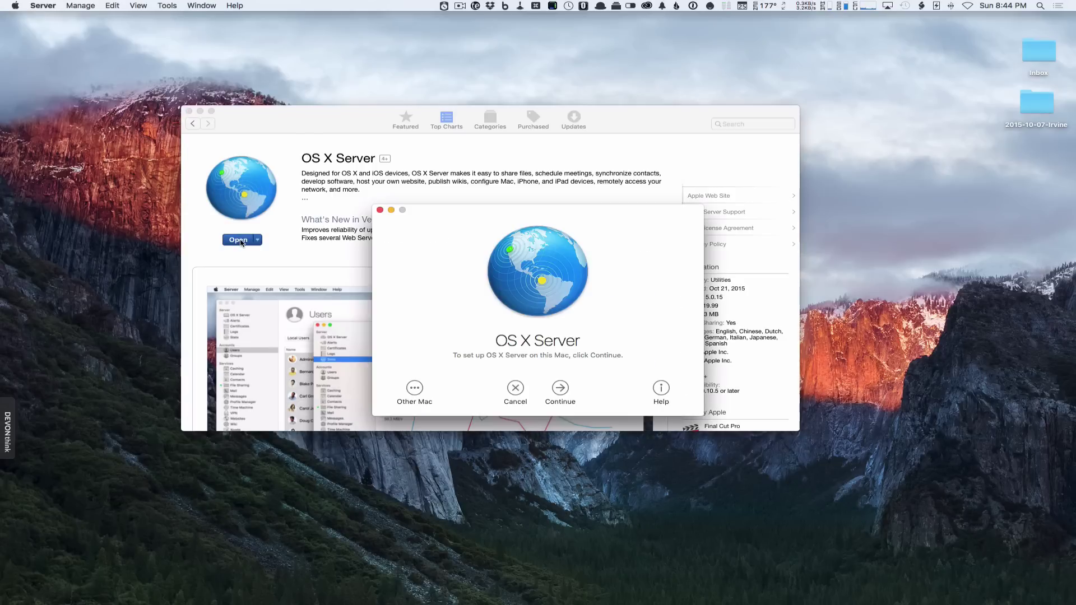
click(200, 111)
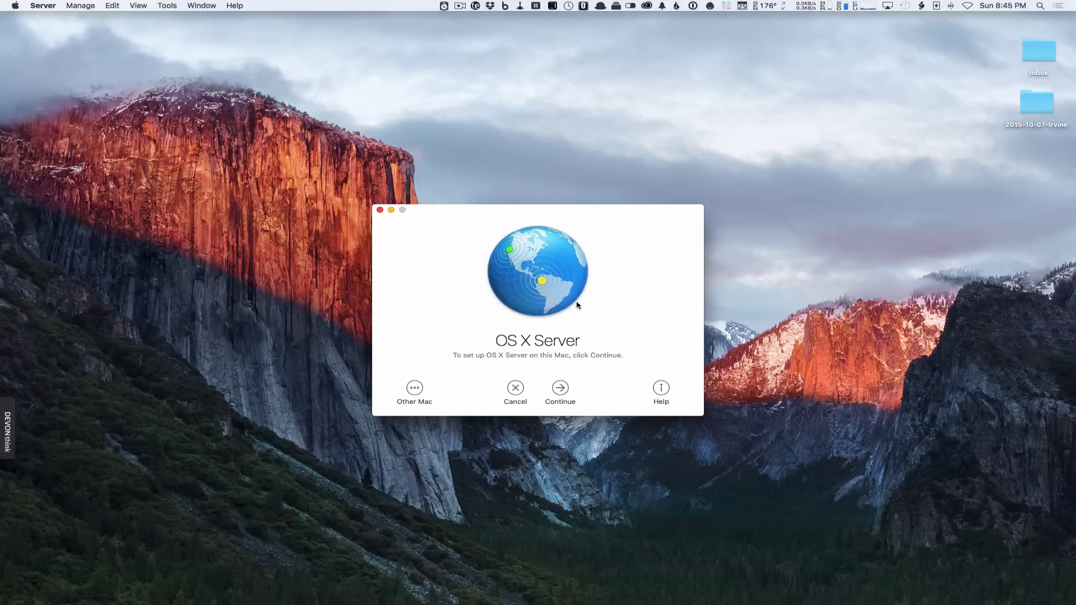
Check the list of Macs that Server can manage, cancel the setup, and reopen Server from Launchpad
click(414, 388)
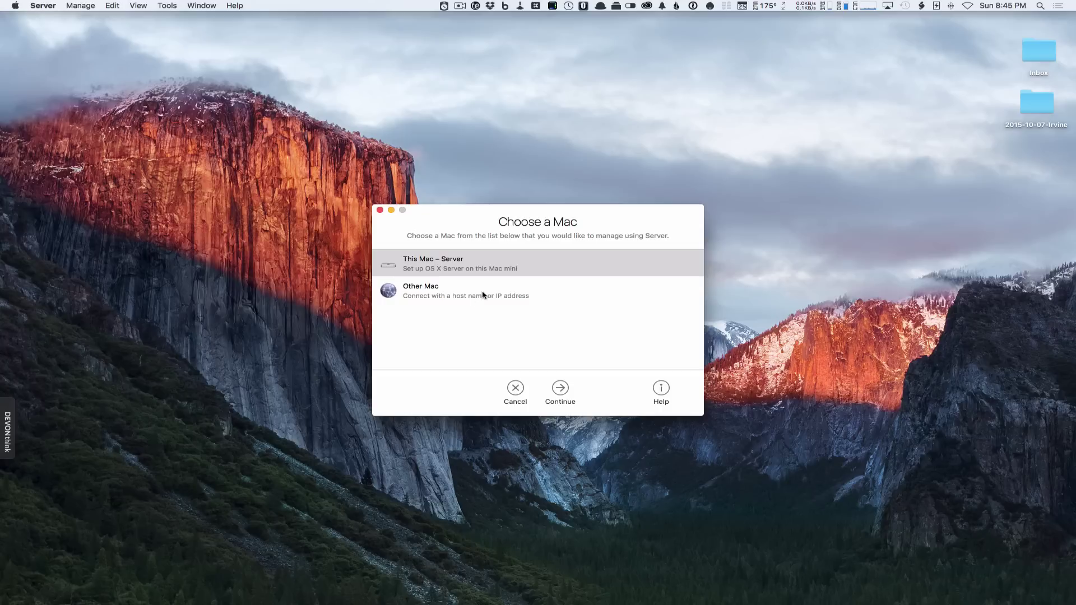
click(515, 388)
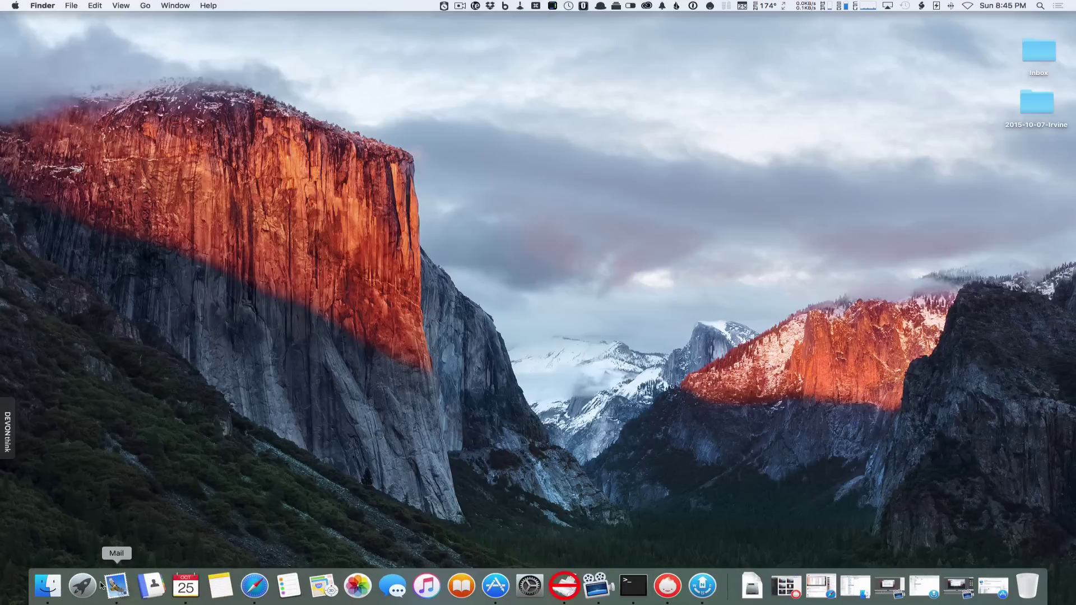
click(76, 588)
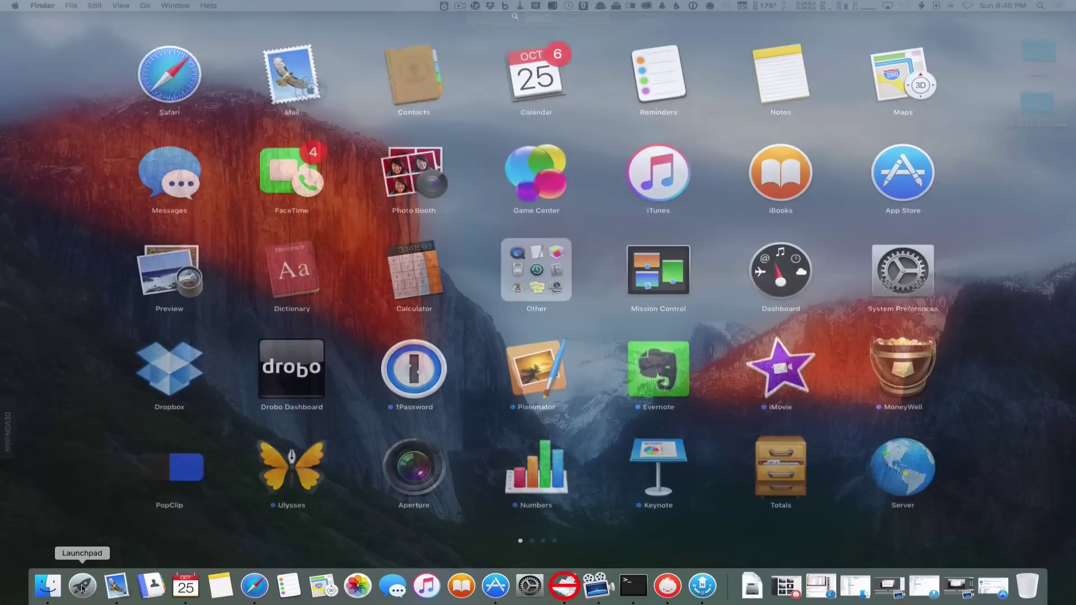
click(914, 472)
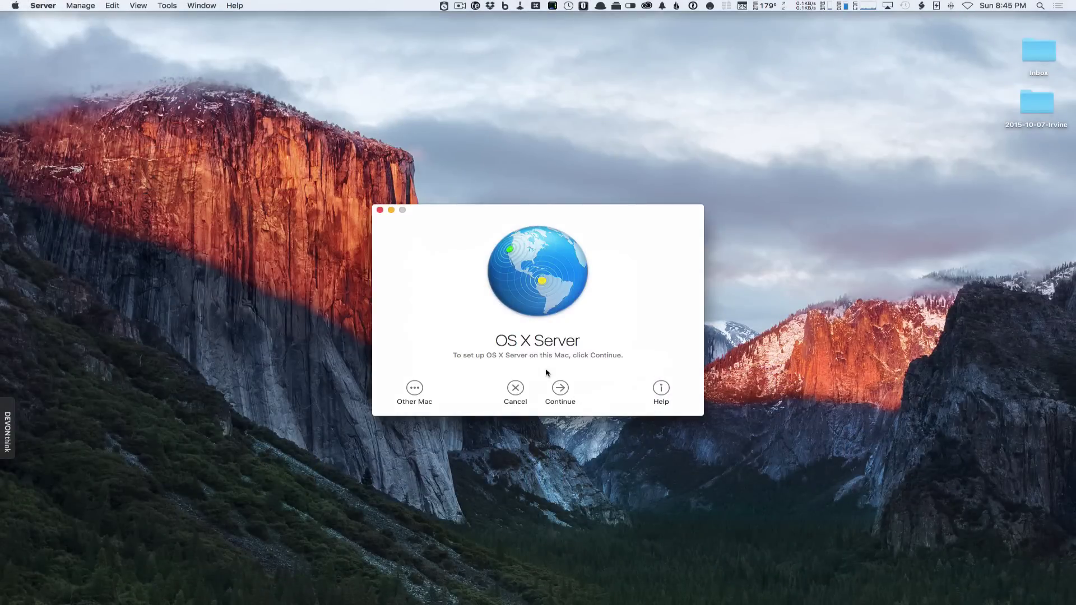
Start setting up OS X Server on this Mac, accept the license agreement, and authorize with the administrator password
click(560, 388)
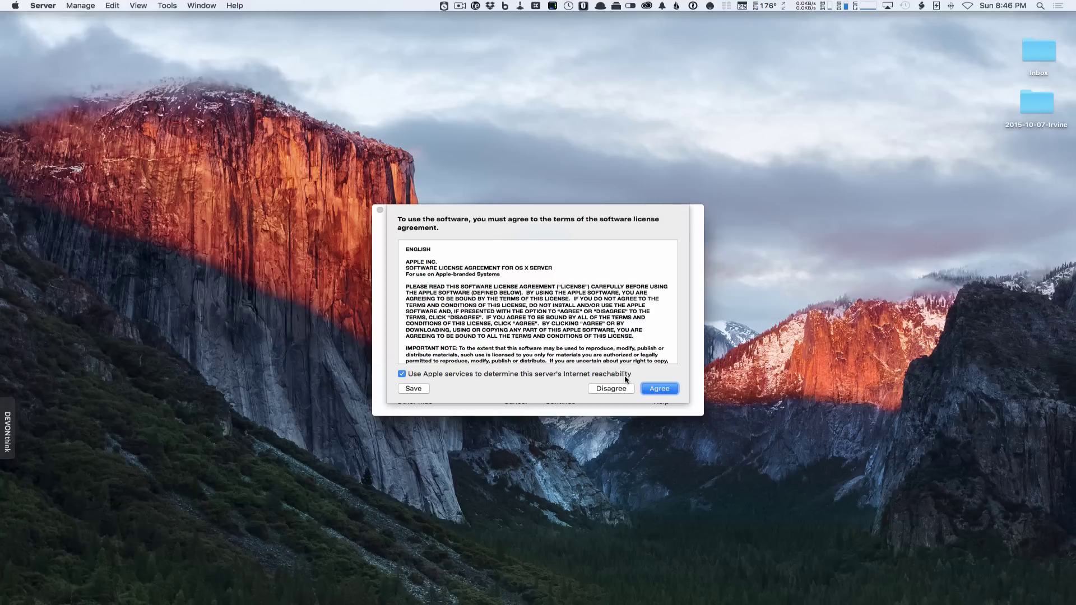
click(657, 388)
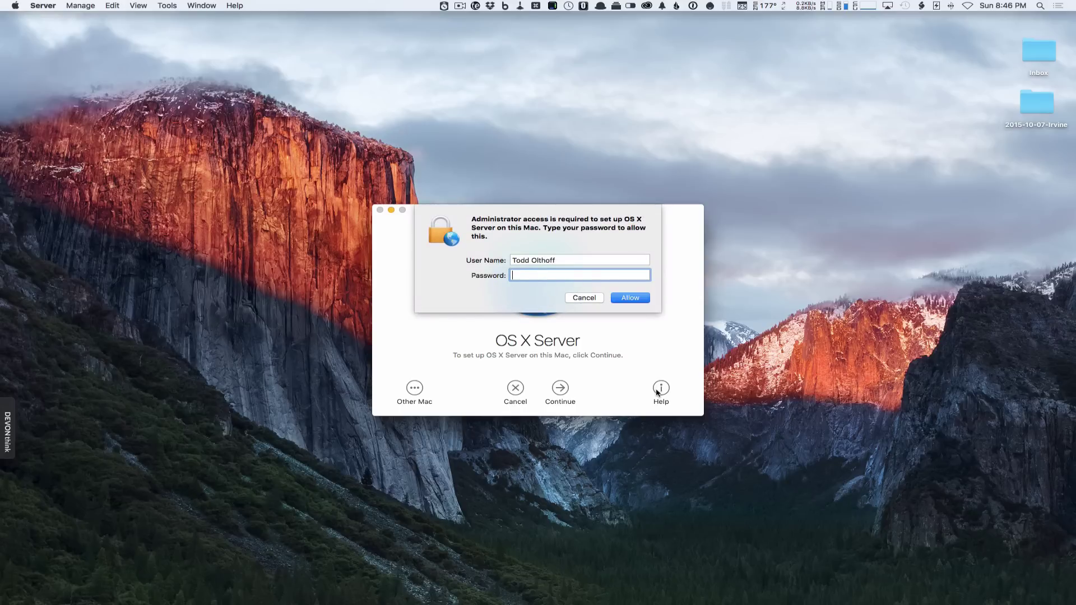
text(••••••••••••)
click(625, 298)
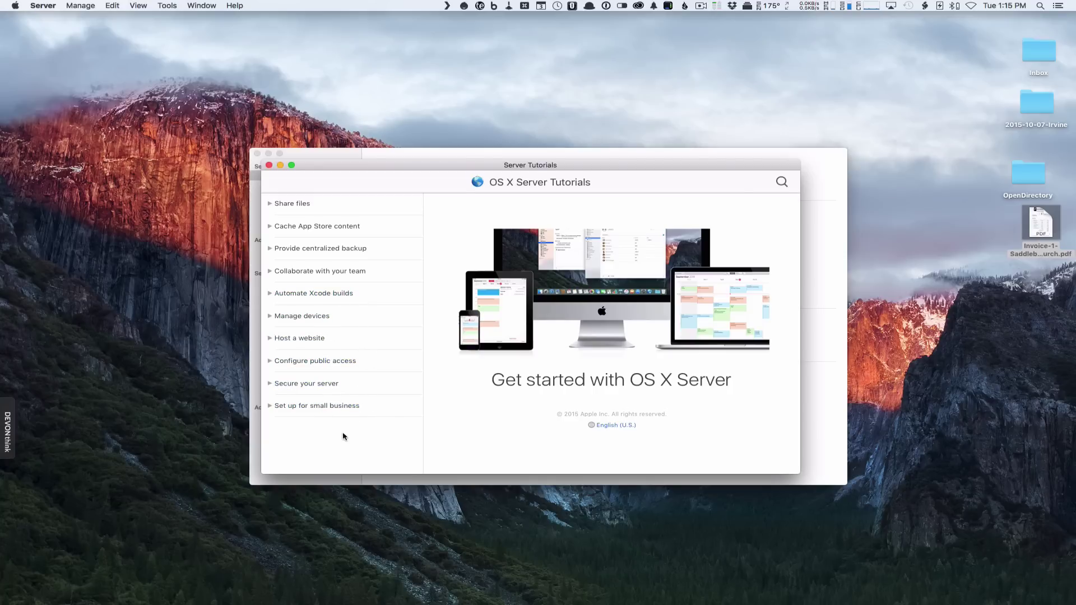
Read the "What is file sharing?" page under Share files in the Server Tutorials
click(271, 204)
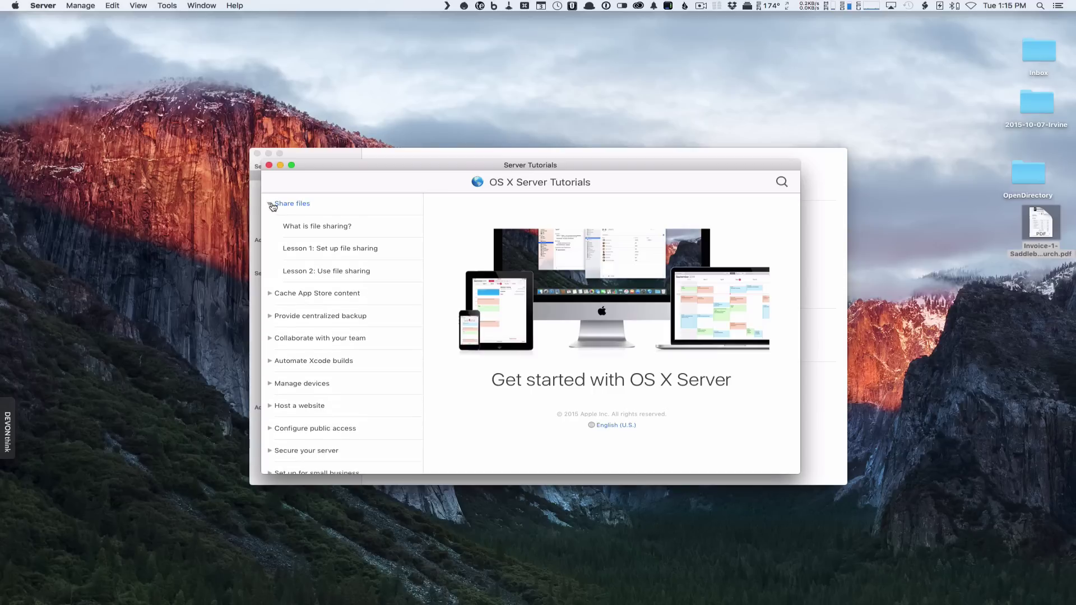
click(313, 227)
scroll(591, 283, down, 3)
scroll(591, 283, up, 3)
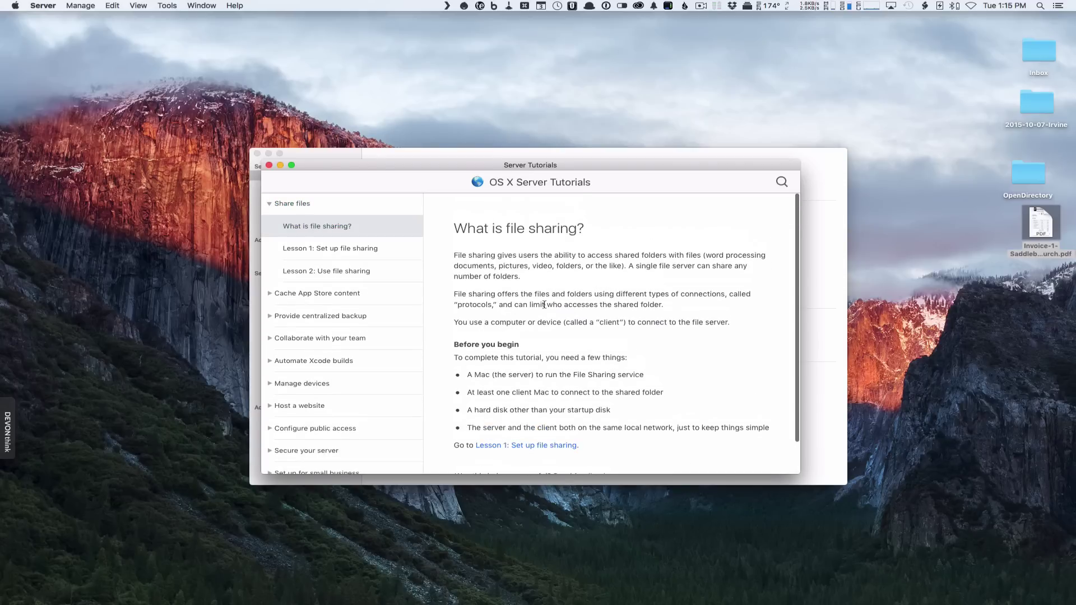
Look through "Lesson 1: Set up file sharing", including the instructions for selecting File Sharing and selecting a folder
click(350, 253)
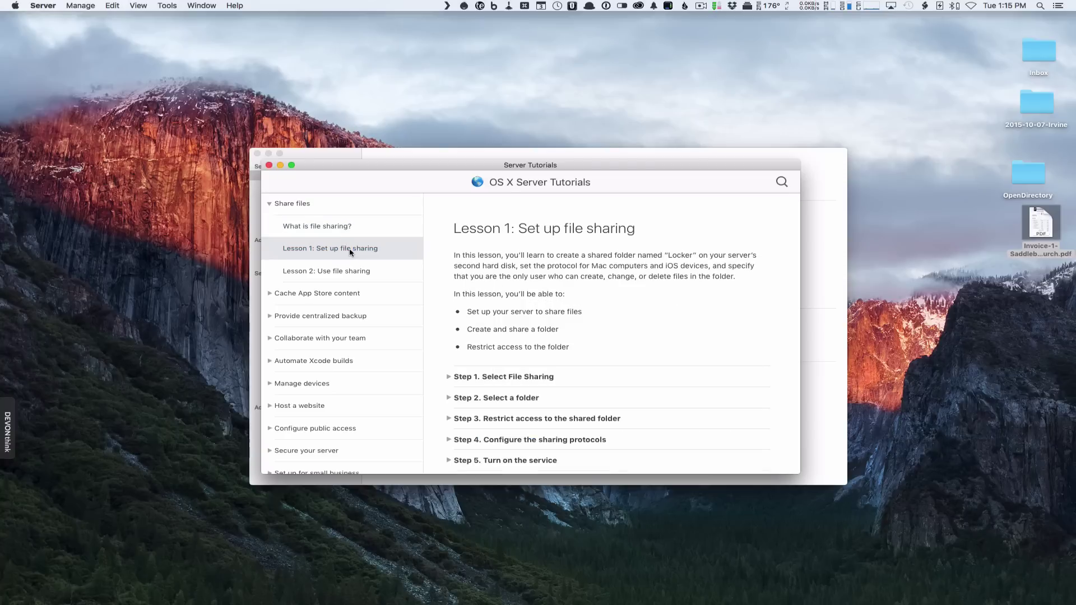
scroll(620, 324, down, 3)
scroll(620, 323, down, 1)
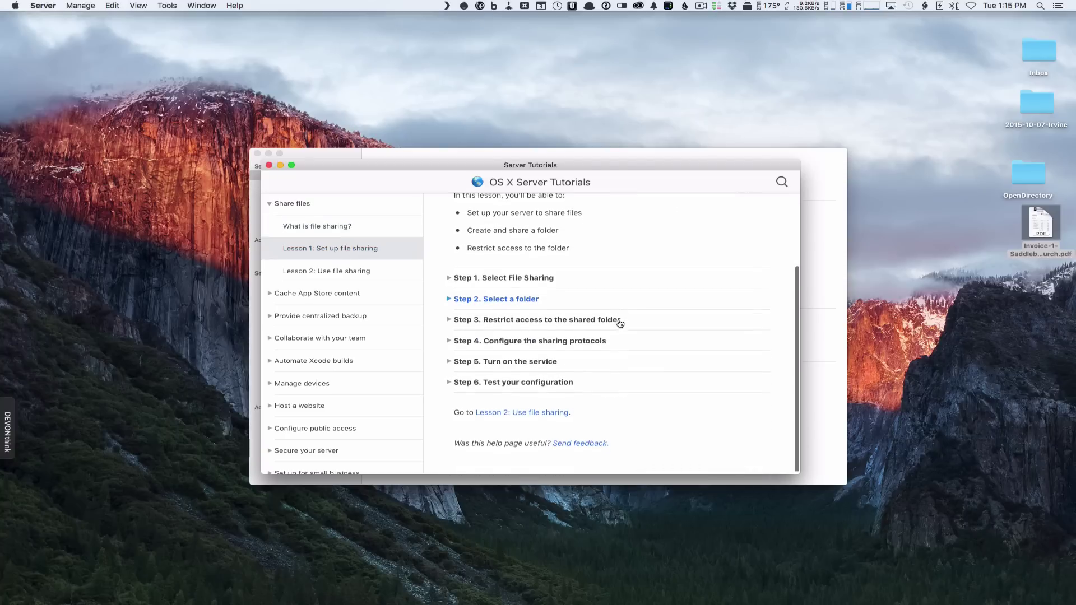
click(448, 278)
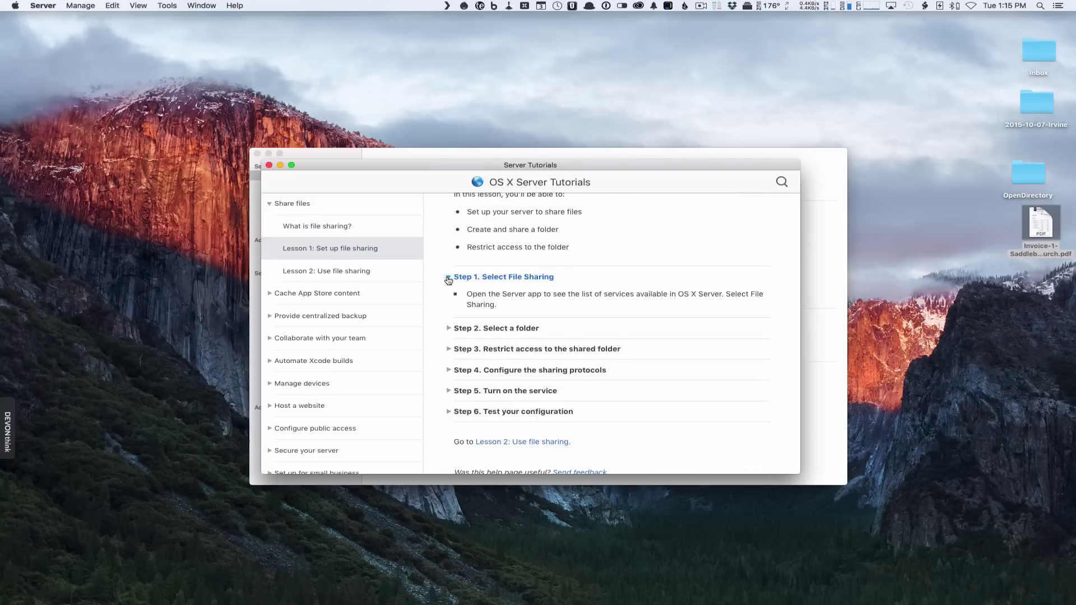
click(448, 277)
click(448, 298)
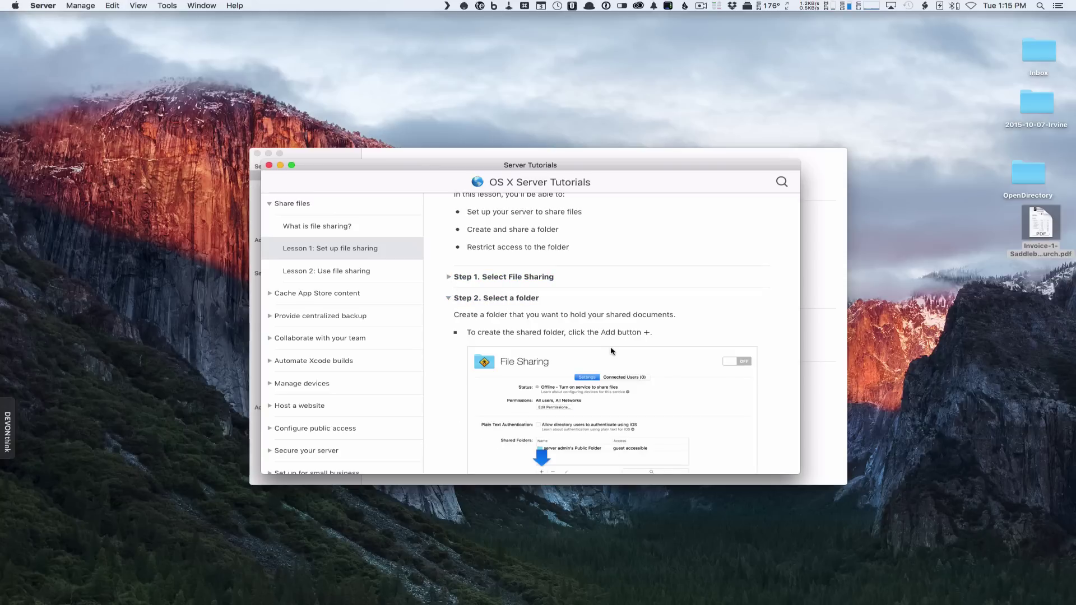
scroll(602, 347, down, 5)
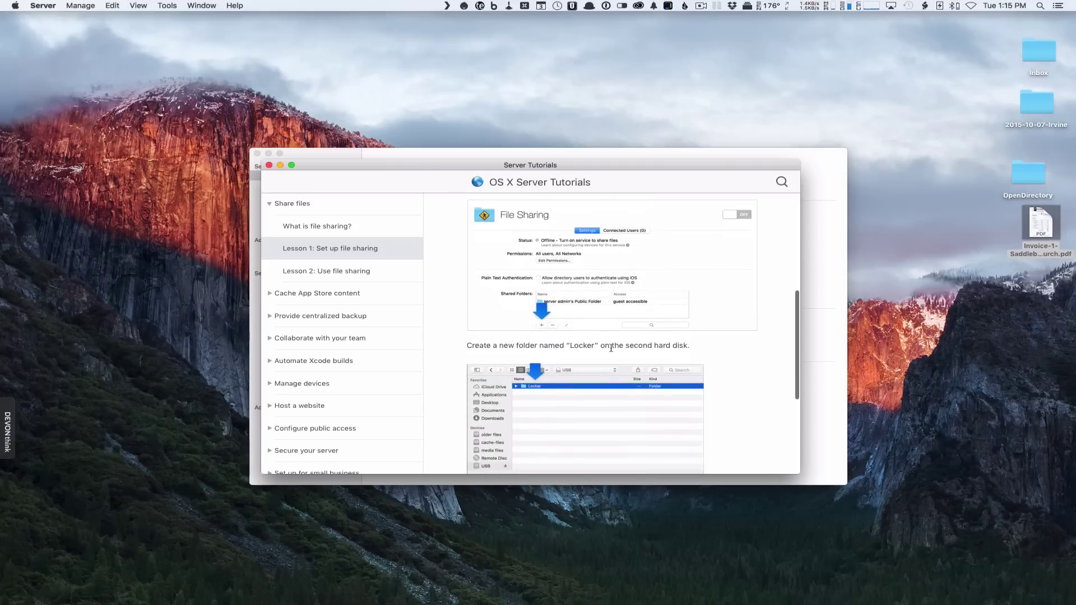
scroll(611, 348, down, 6)
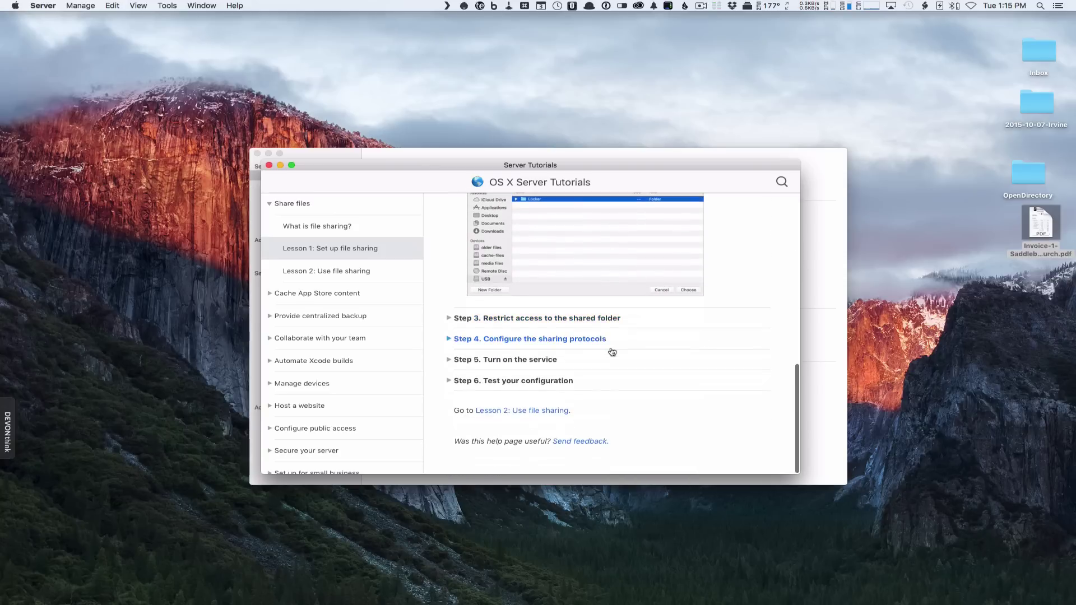
scroll(611, 351, up, 8)
scroll(612, 351, up, 2)
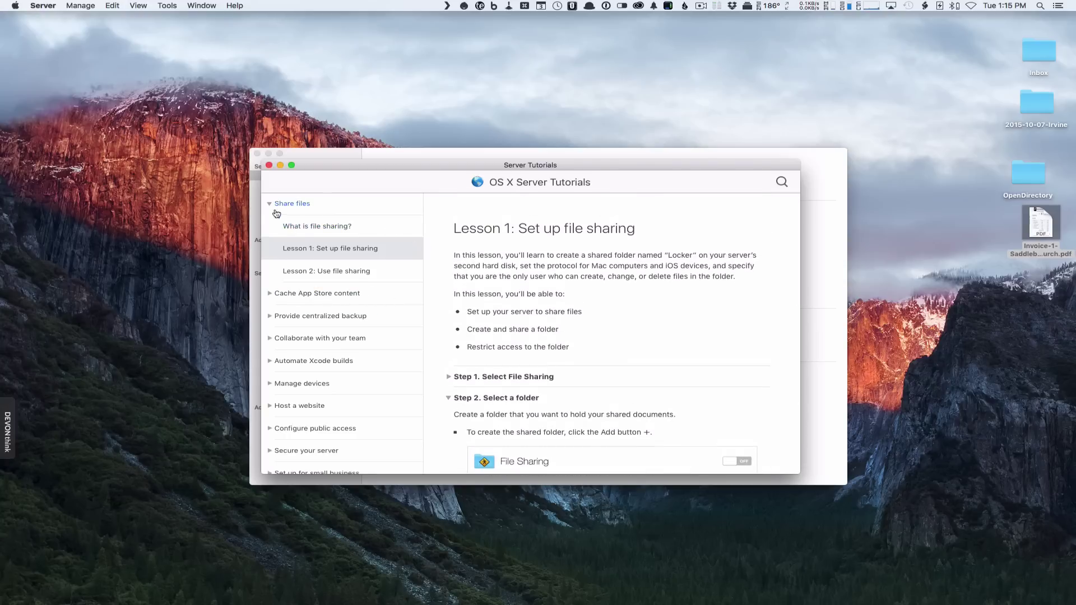
Collapse the Share files tutorials, close the Server Tutorials window, and show the Advanced services
click(269, 205)
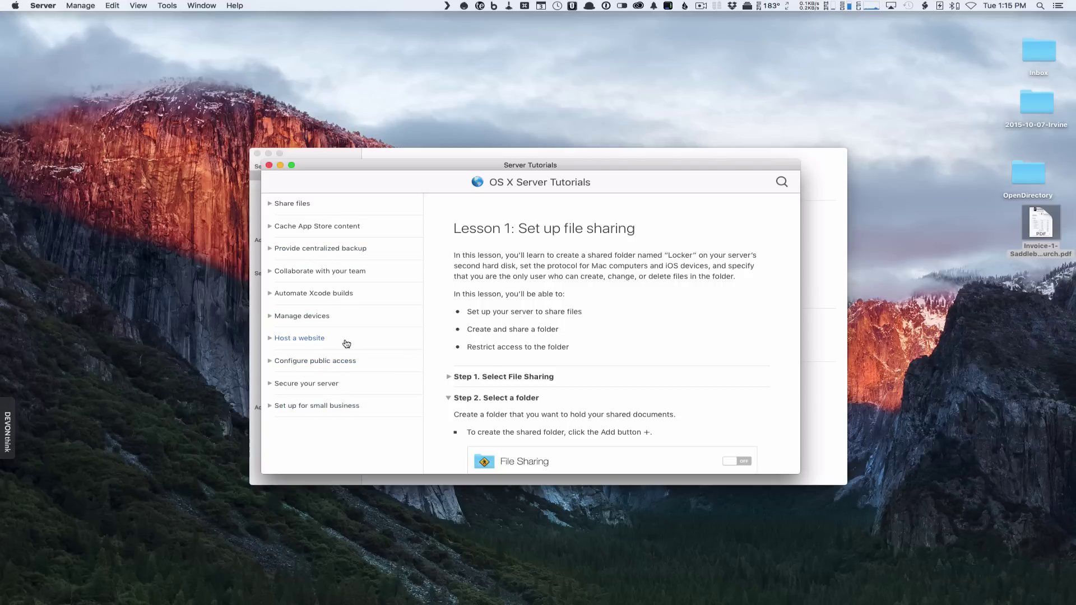
click(269, 166)
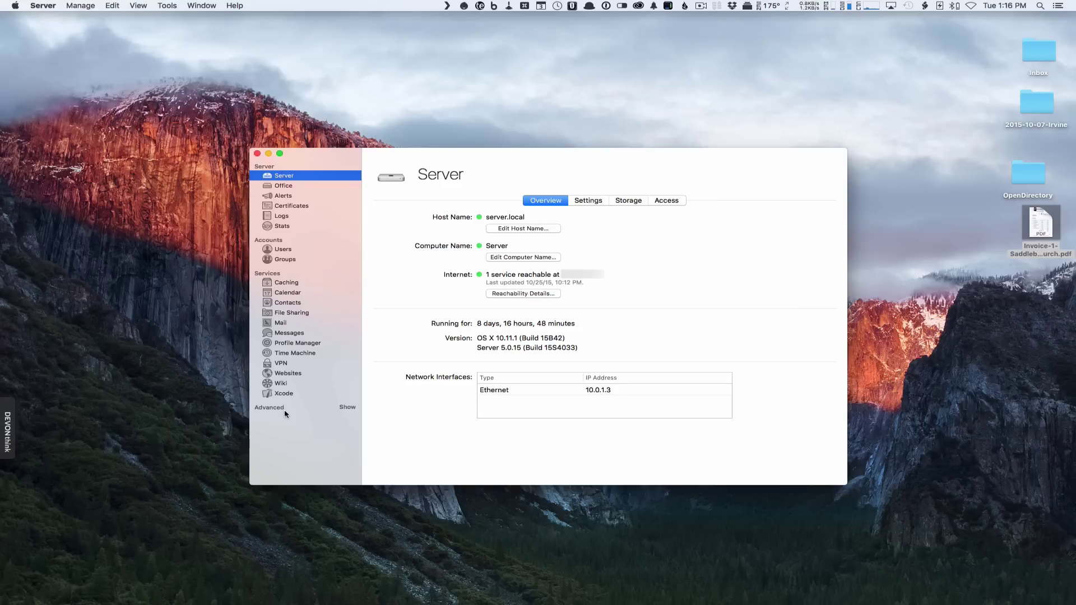
click(343, 408)
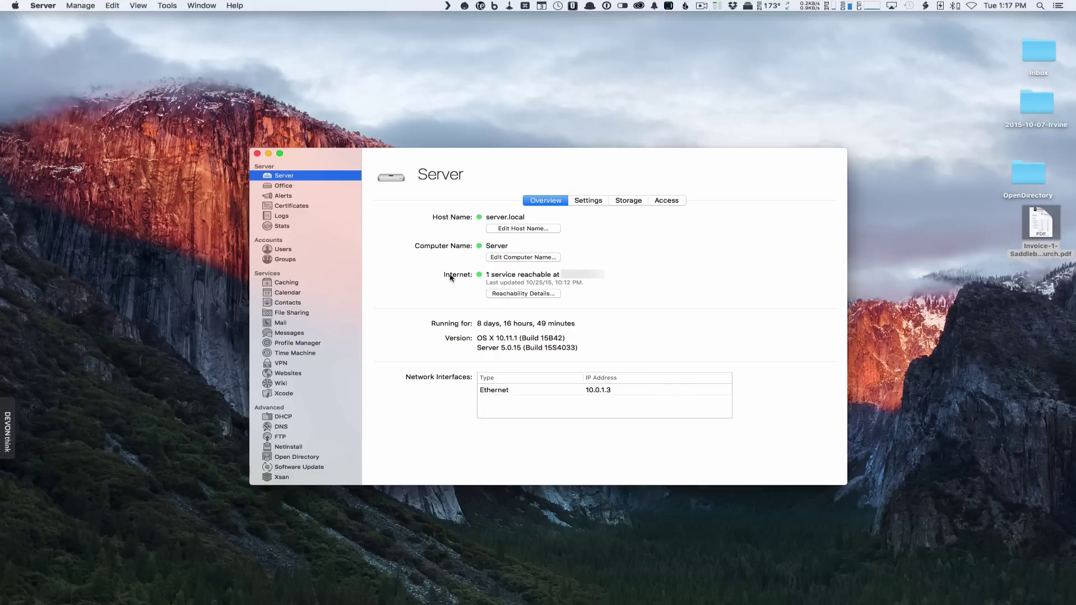
Review the computer name settings and the Internet reachability details without changing them
click(512, 258)
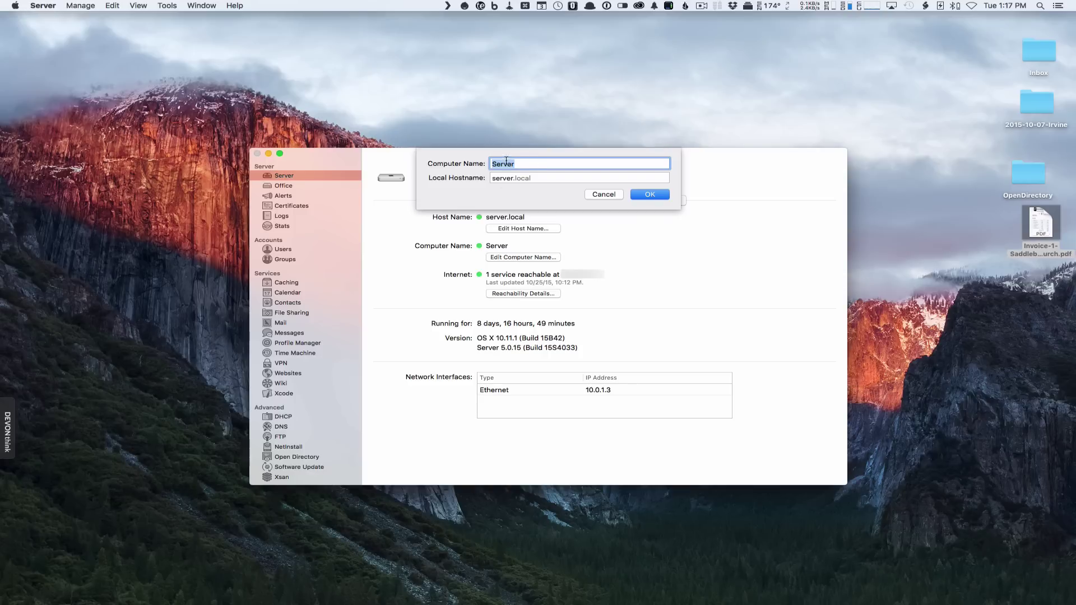
click(604, 196)
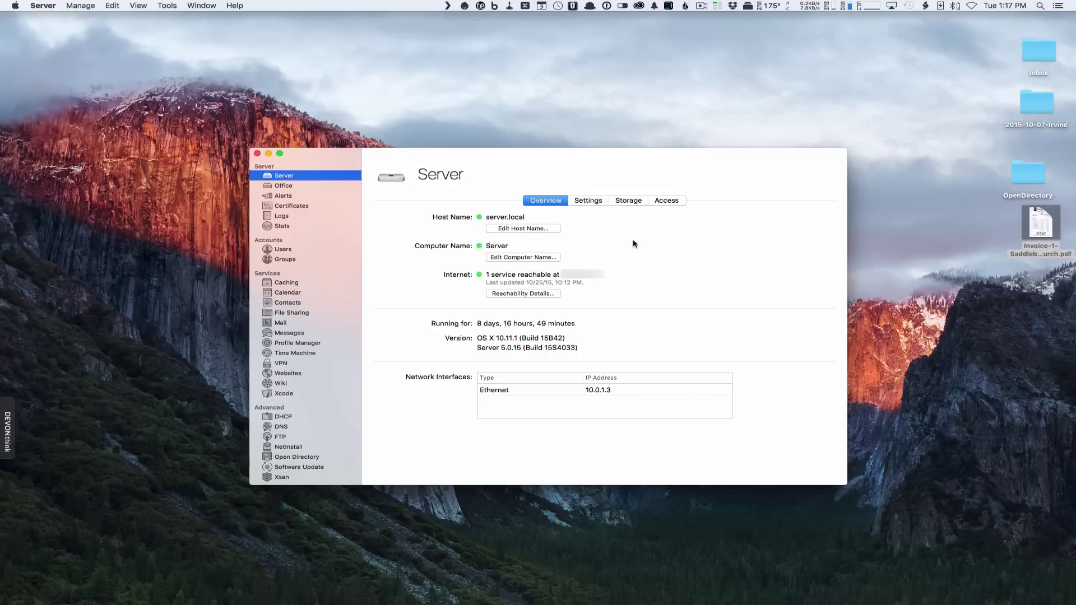
click(520, 295)
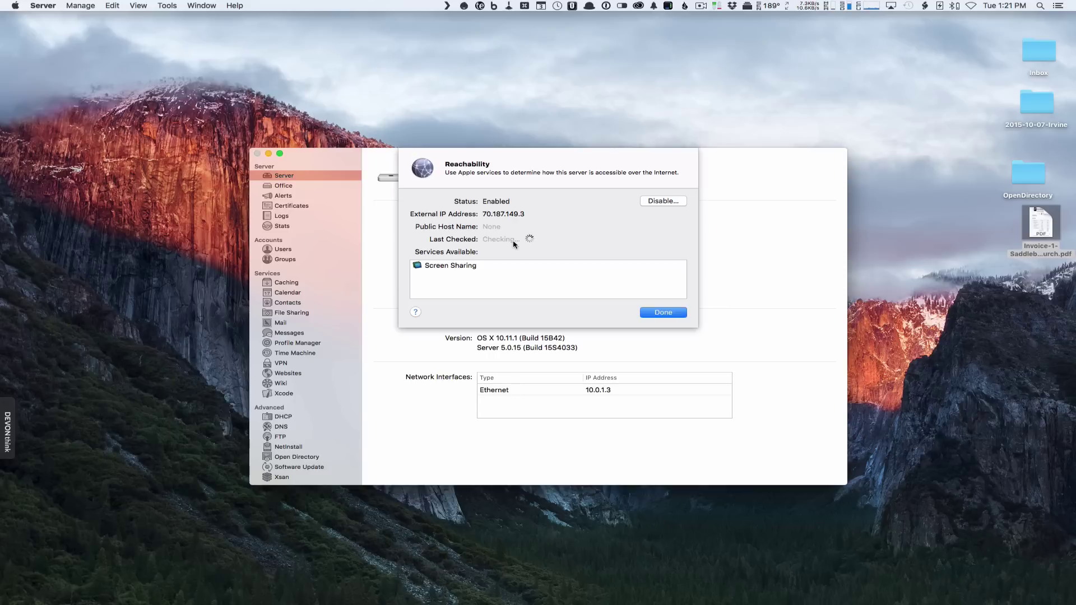
click(663, 314)
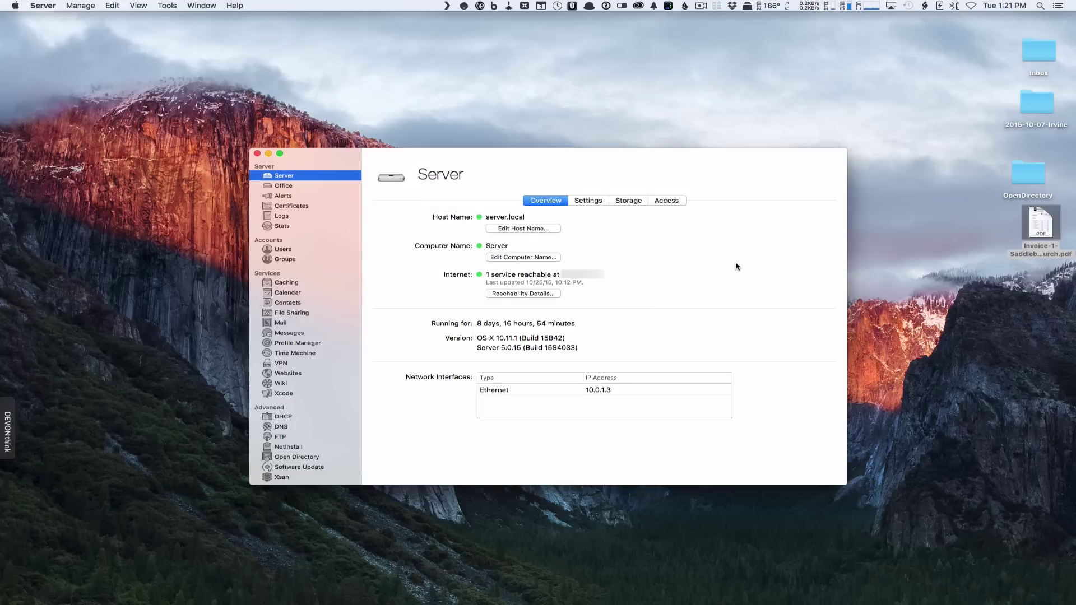
Start changing the server's host name and choose Internet as the way users access the server
click(526, 231)
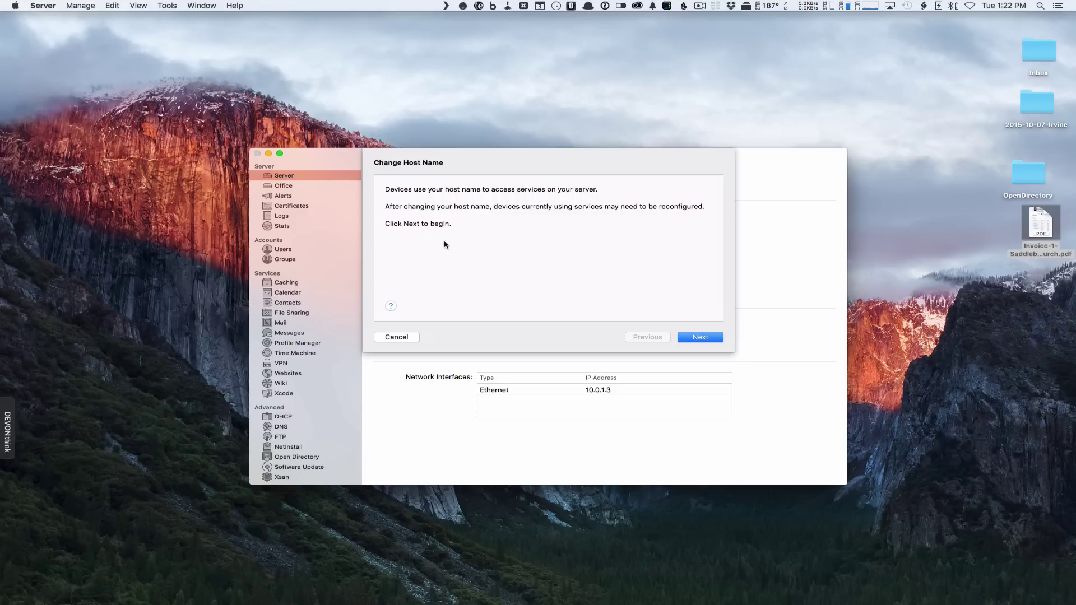
click(698, 338)
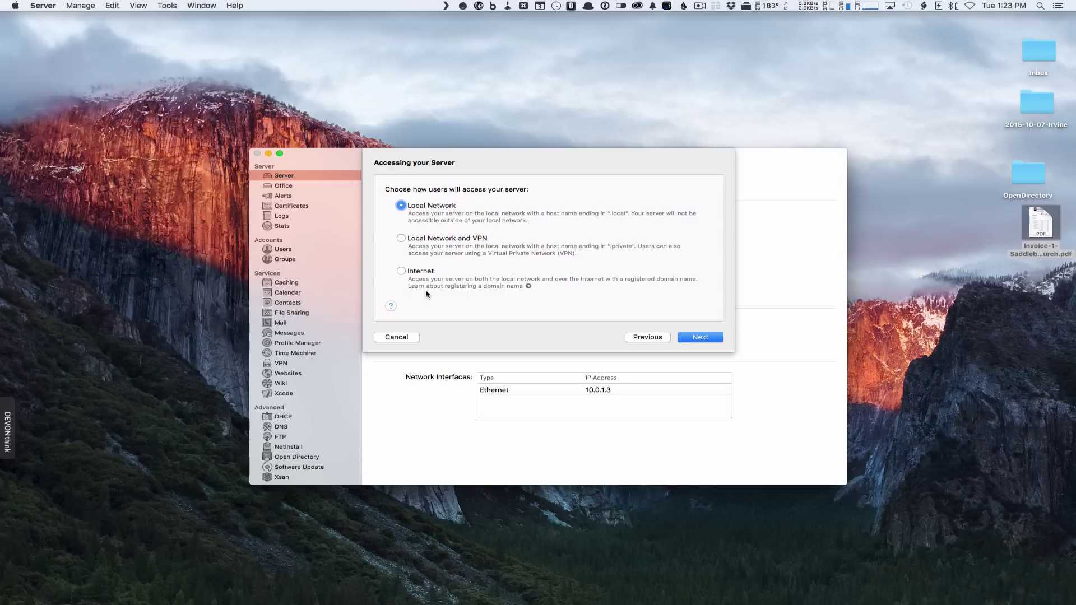
click(402, 273)
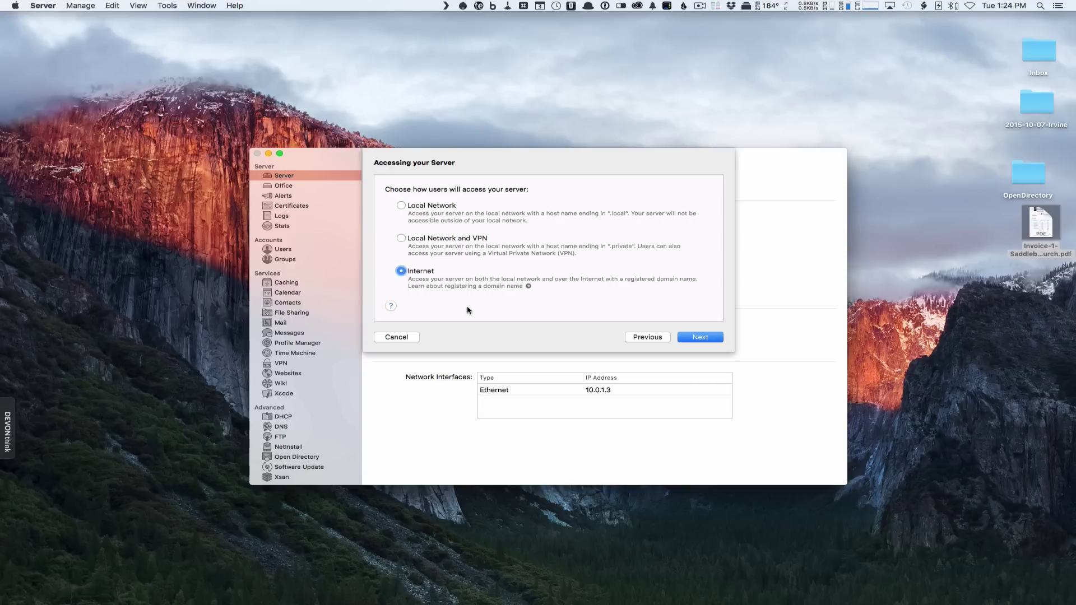
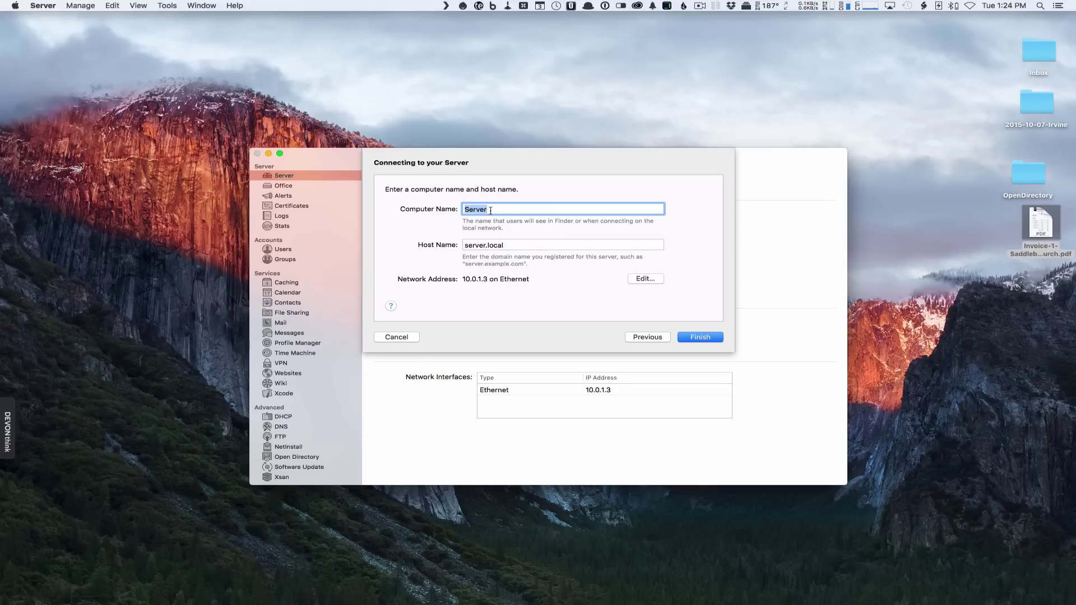
Replace the host name with the server's registered domain name and check the Ethernet network configuration without changing it
drag(507, 245, 457, 247)
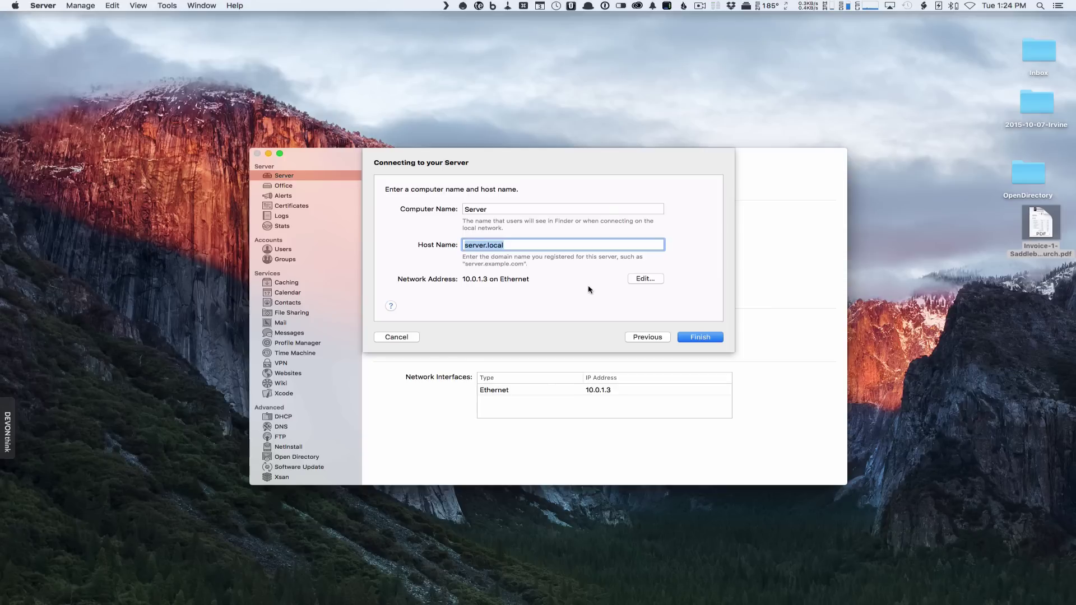
text(server.toddolthoff.com)
click(644, 279)
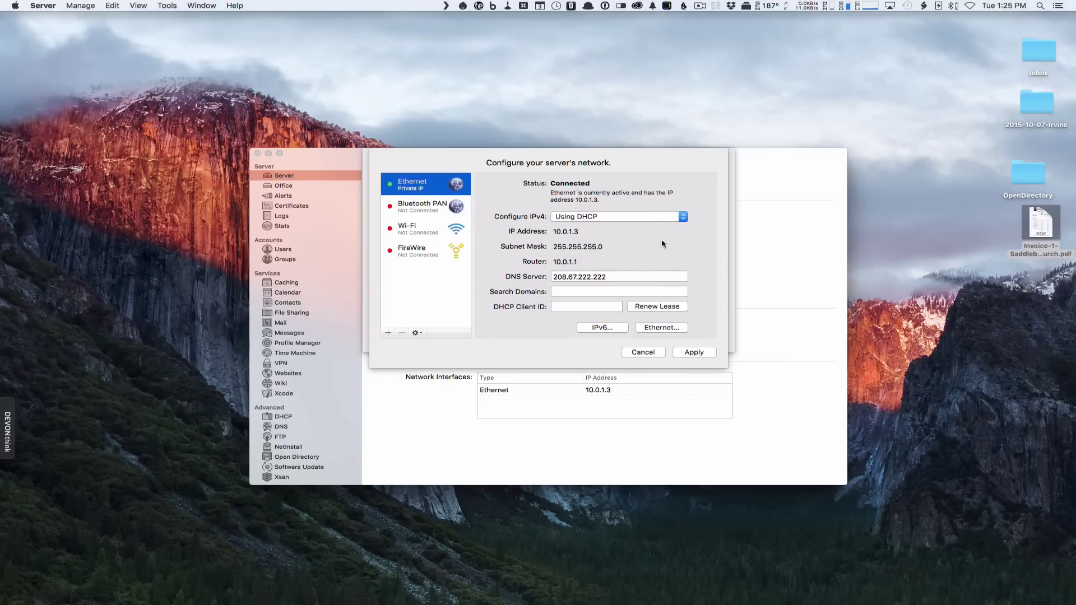
click(643, 352)
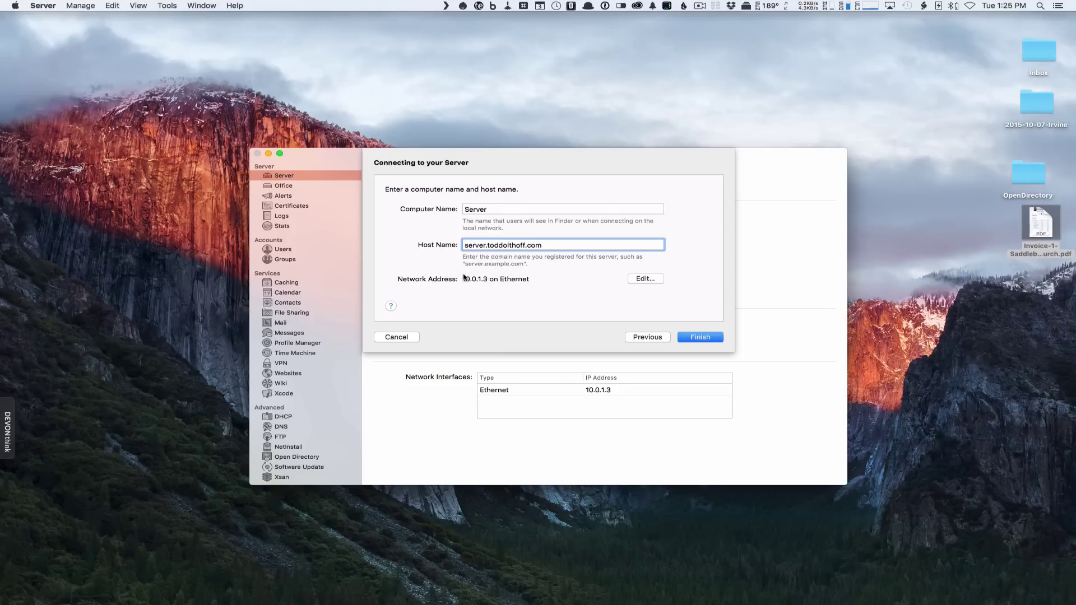
Finish the host name change with automatic DNS setup and open the DNS service settings
click(697, 338)
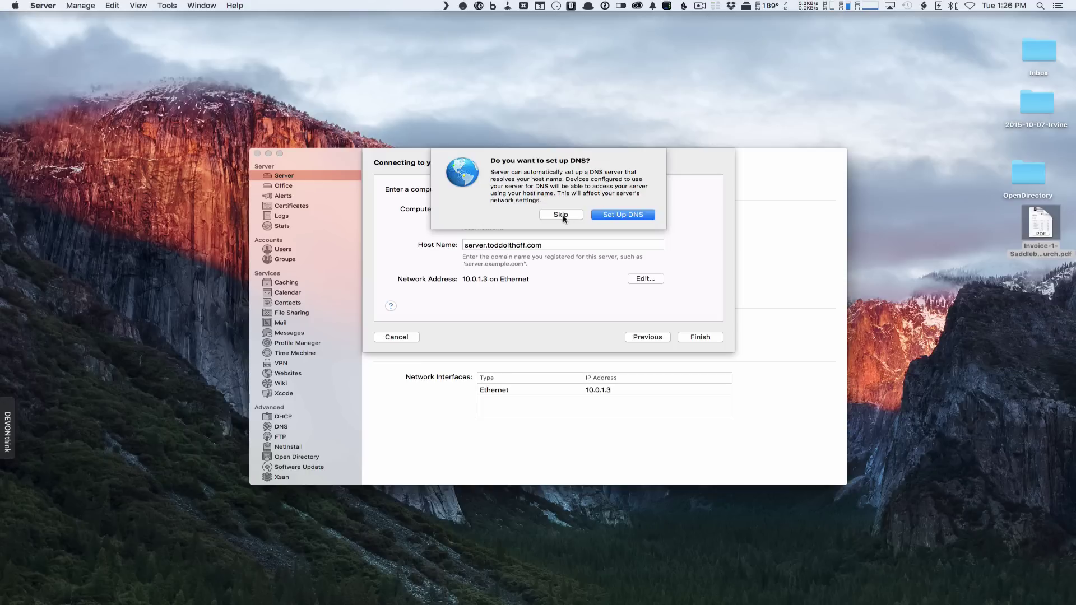
click(625, 216)
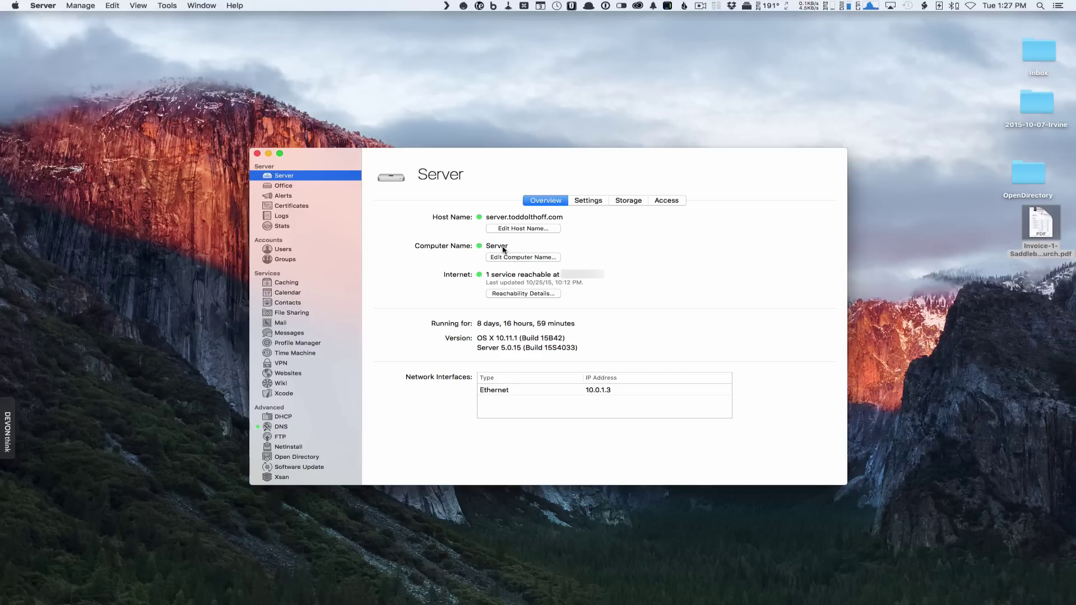
click(282, 427)
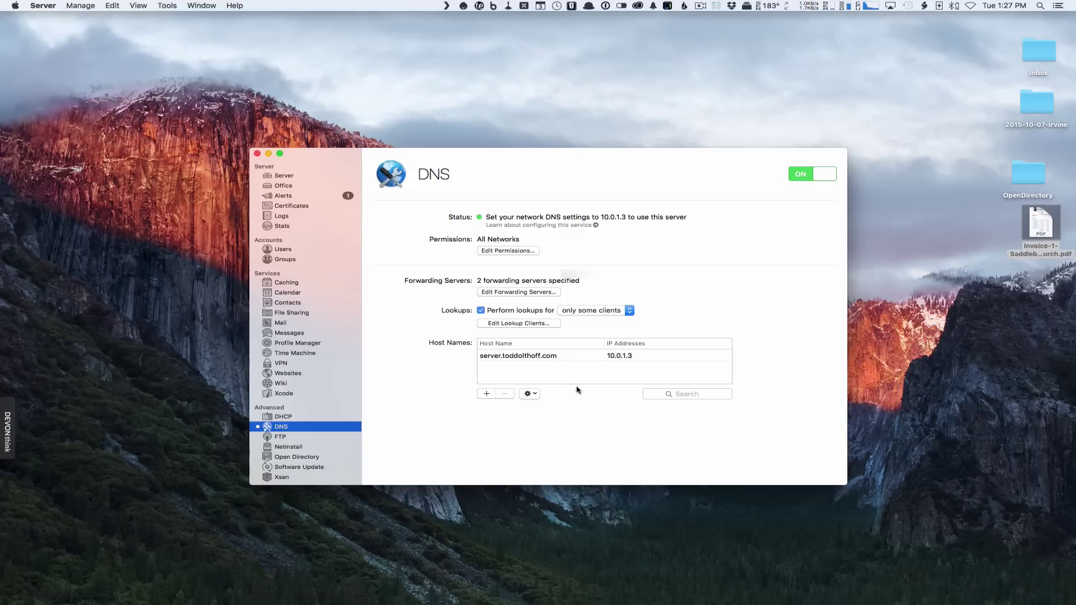
Show all DNS records for the server's host name entry instead of only the host names
click(532, 357)
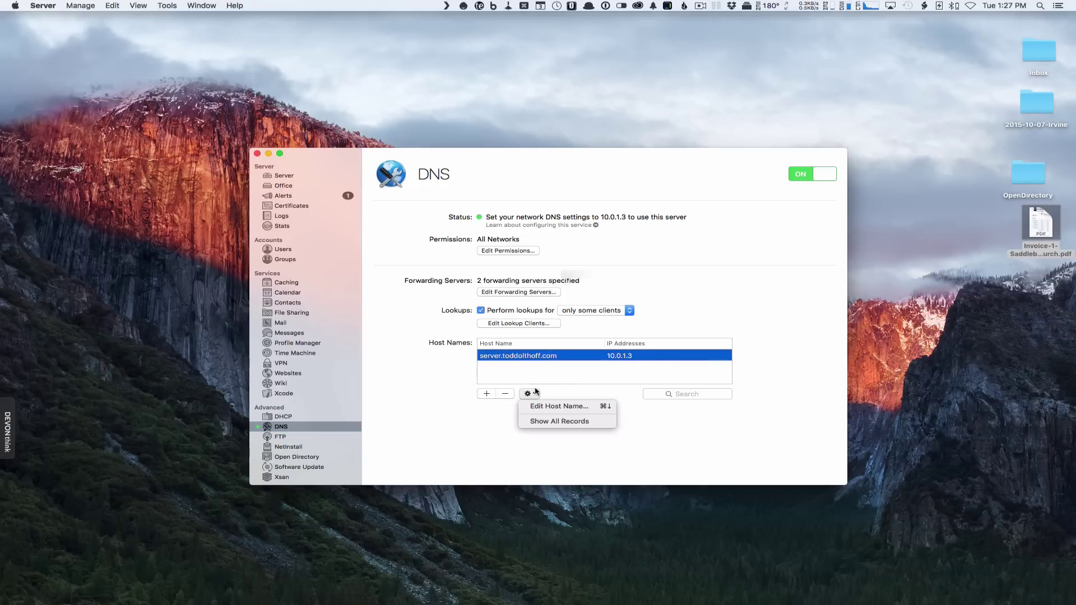
click(552, 421)
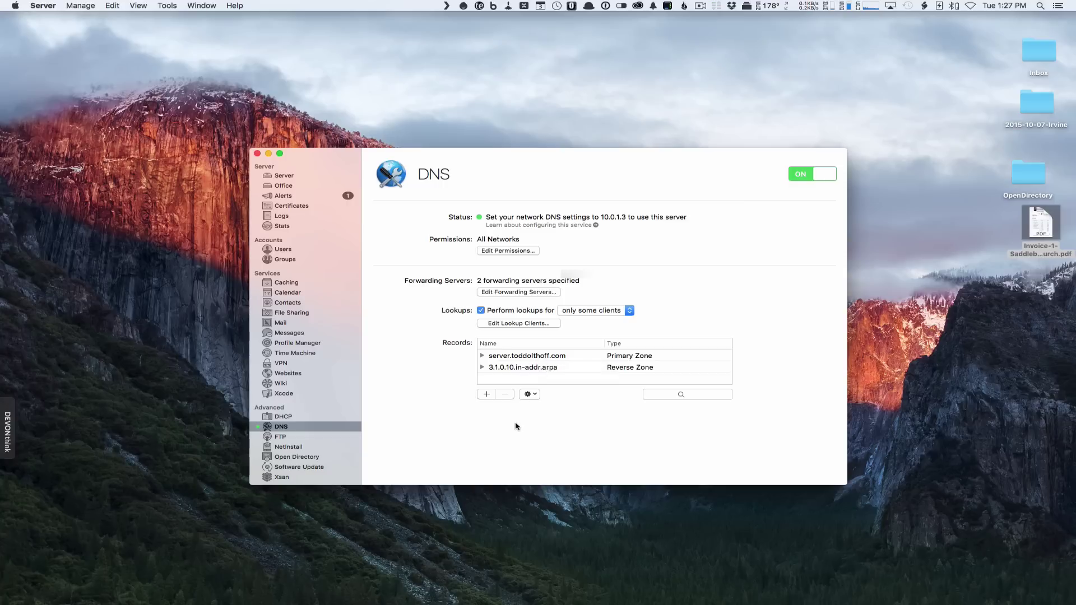
In the server's own settings, enable remote access using Server app on a remote Mac
click(286, 177)
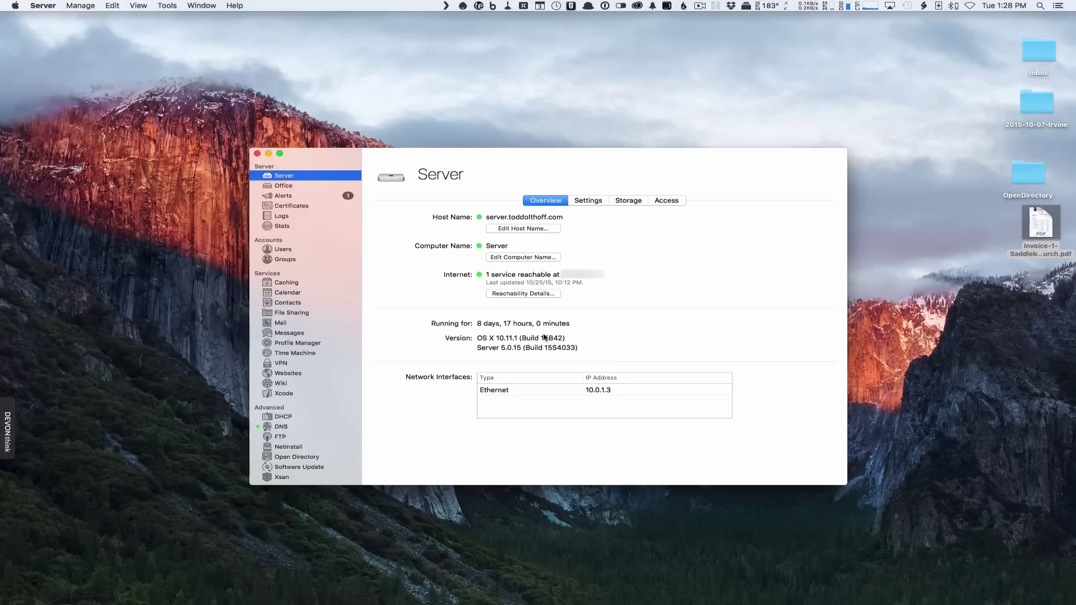
click(587, 202)
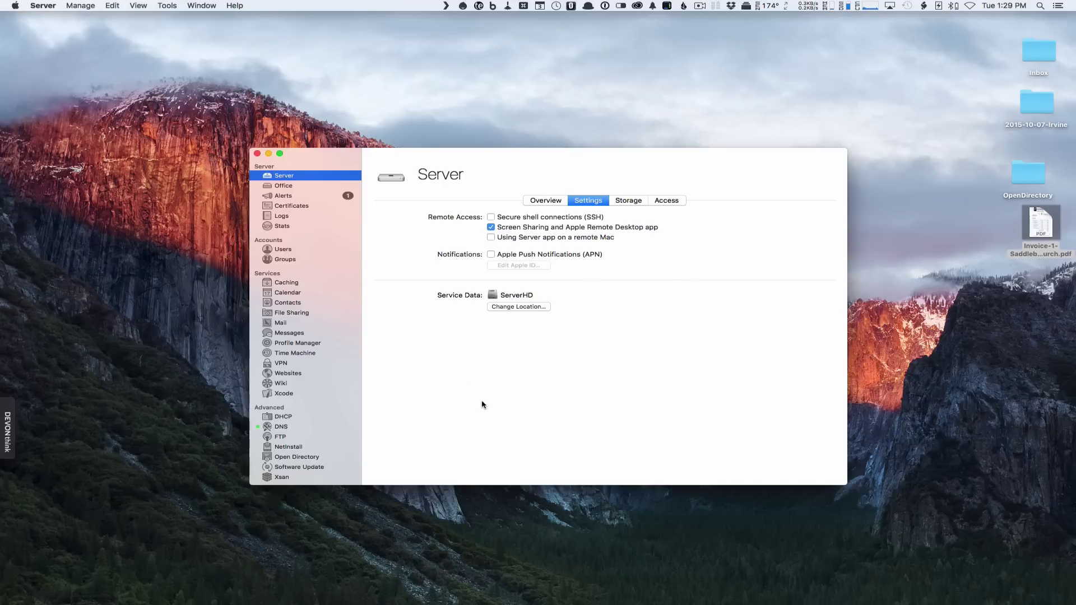
click(491, 237)
Review the volumes offered for service data without moving it, and examine the ServerHD folders in the server's storage
click(520, 308)
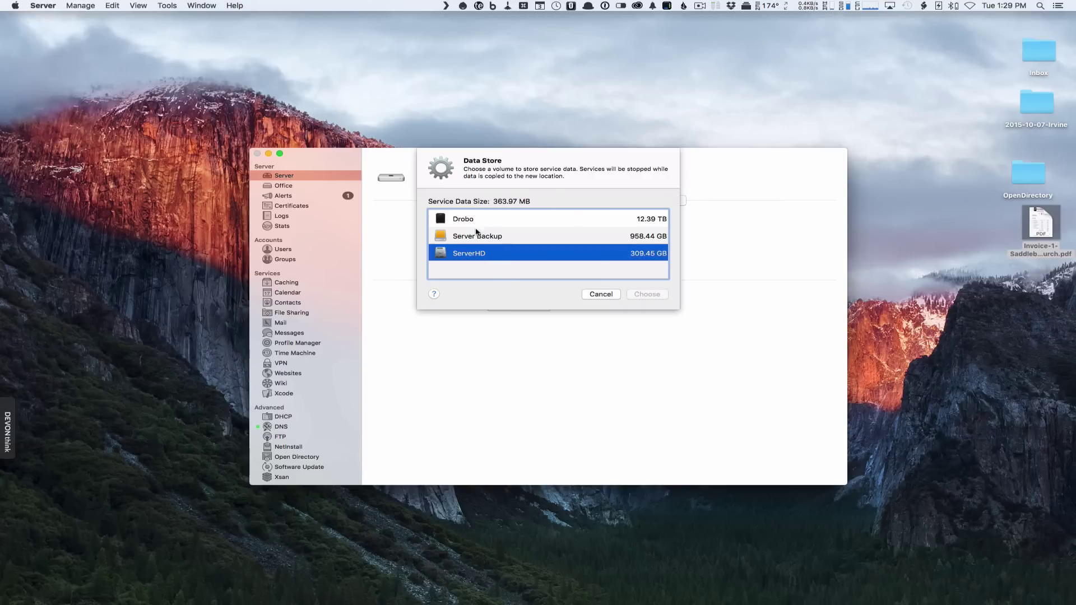
click(598, 296)
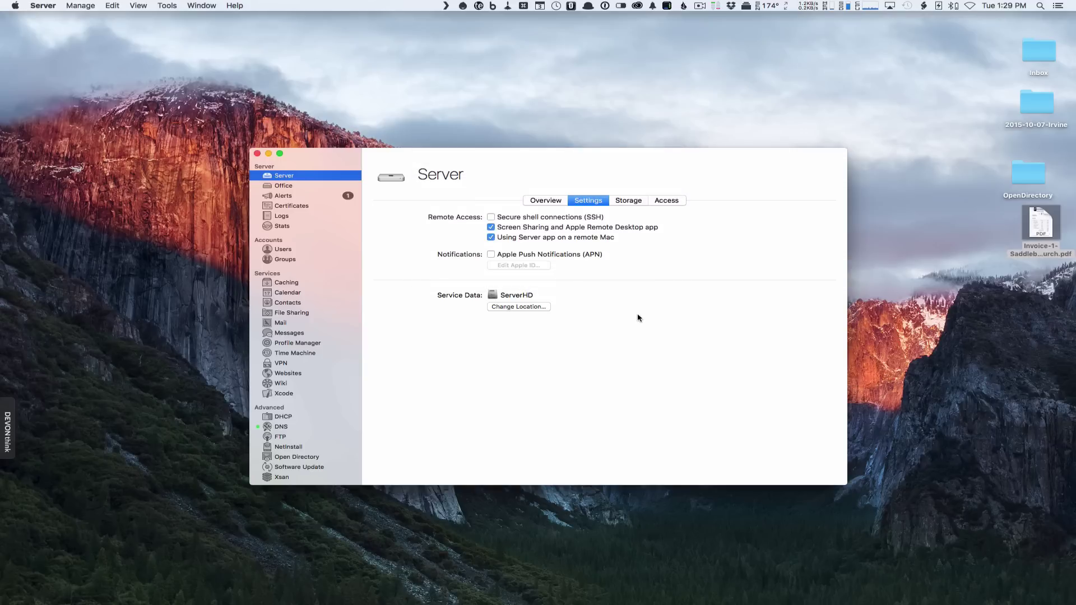
click(627, 205)
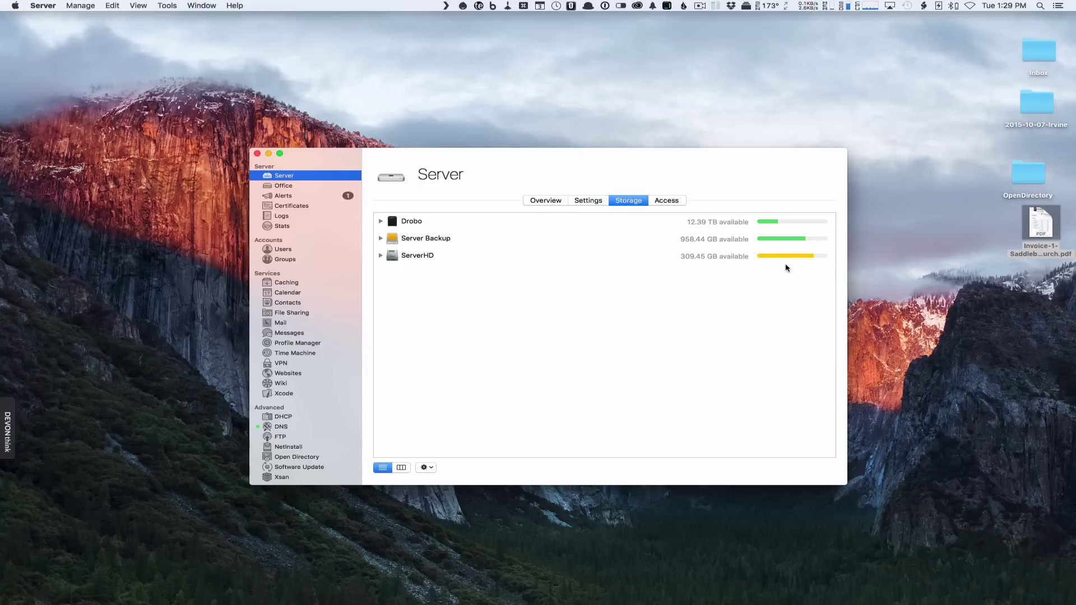
click(380, 255)
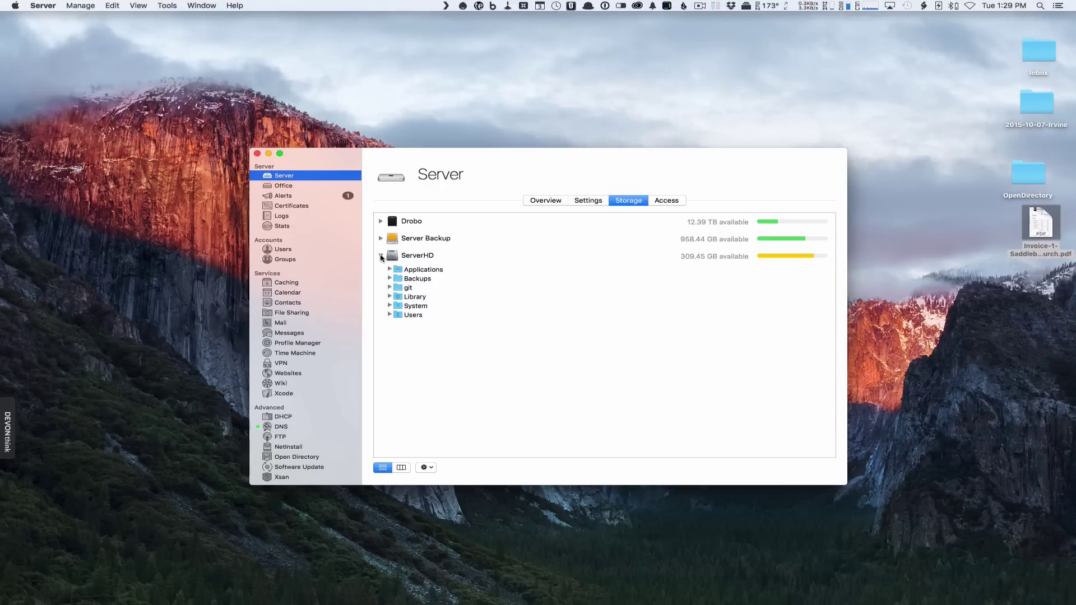
click(381, 256)
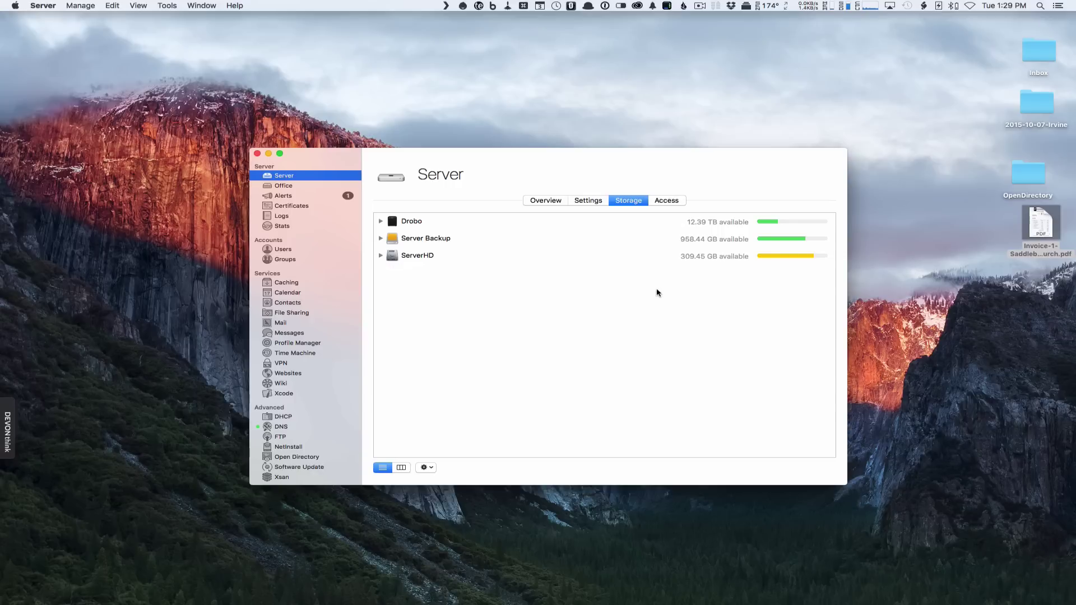
Review the options for default user access and default network access to the server without changing them
click(666, 202)
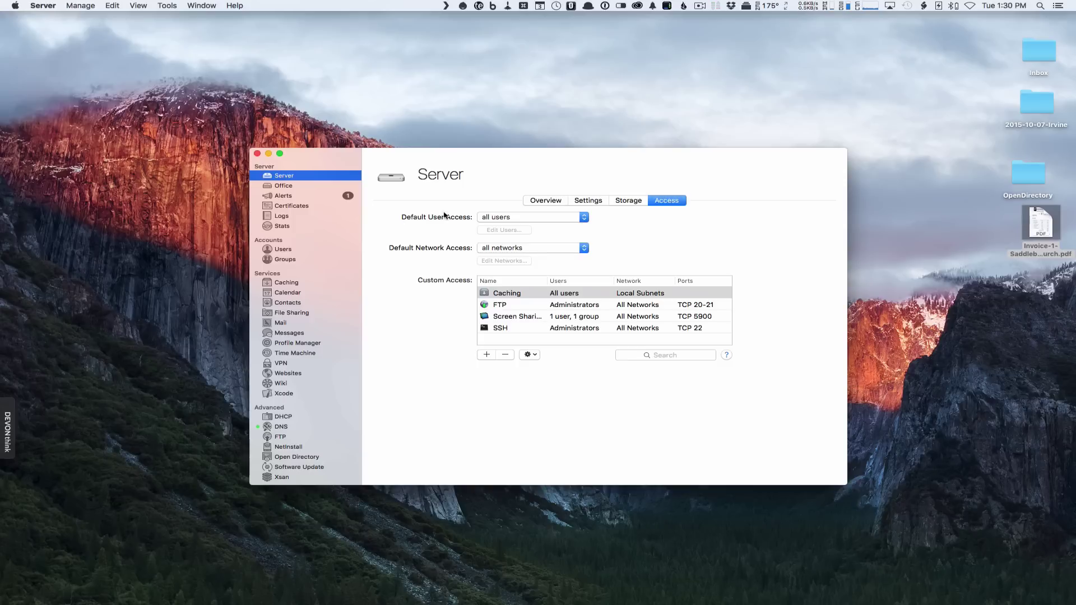
click(583, 218)
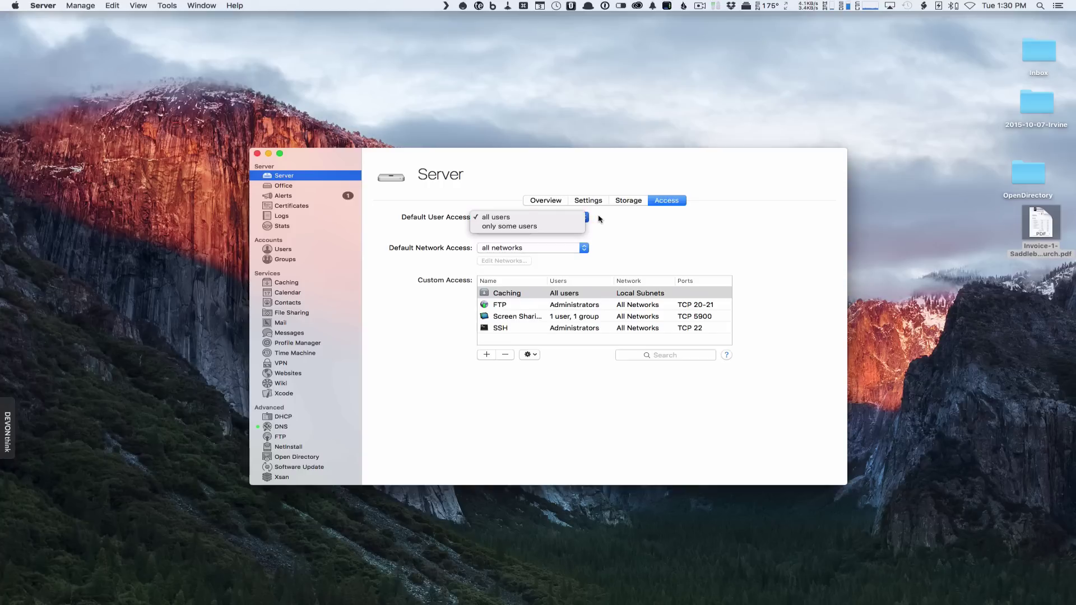
click(559, 227)
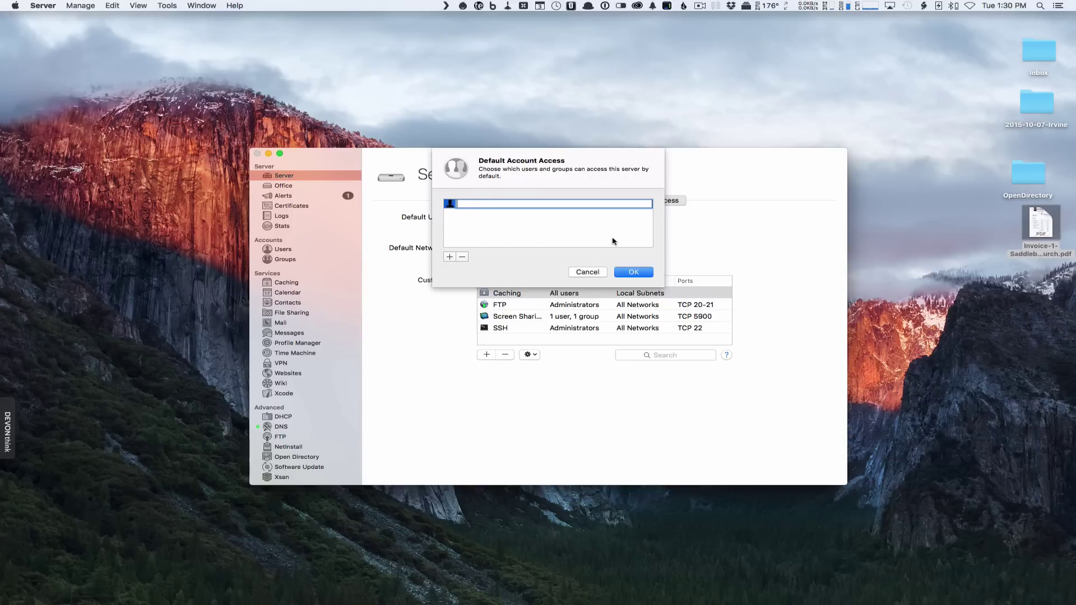
click(588, 273)
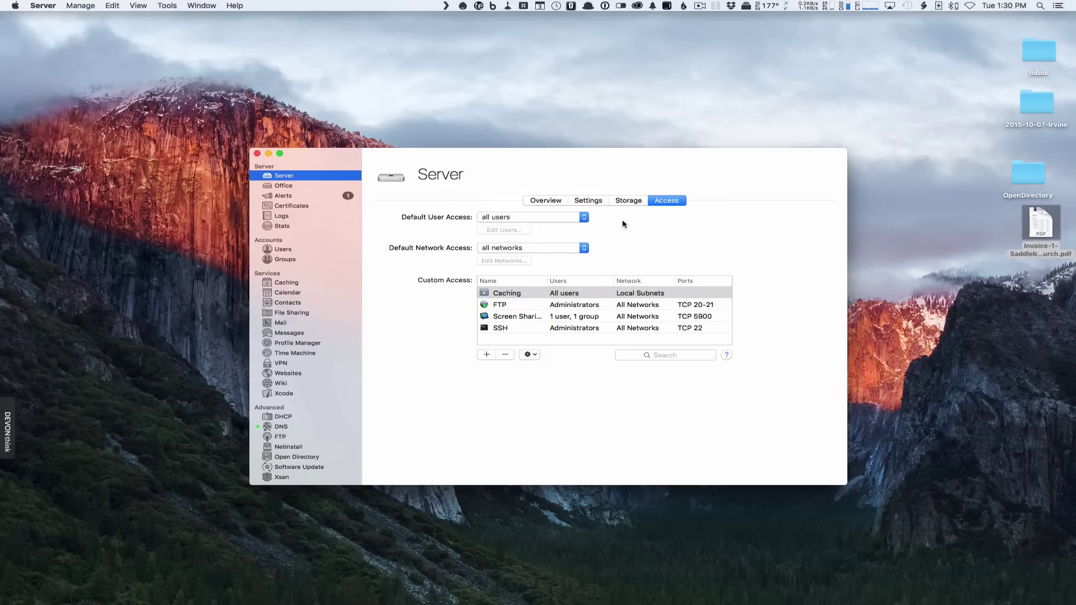
click(584, 250)
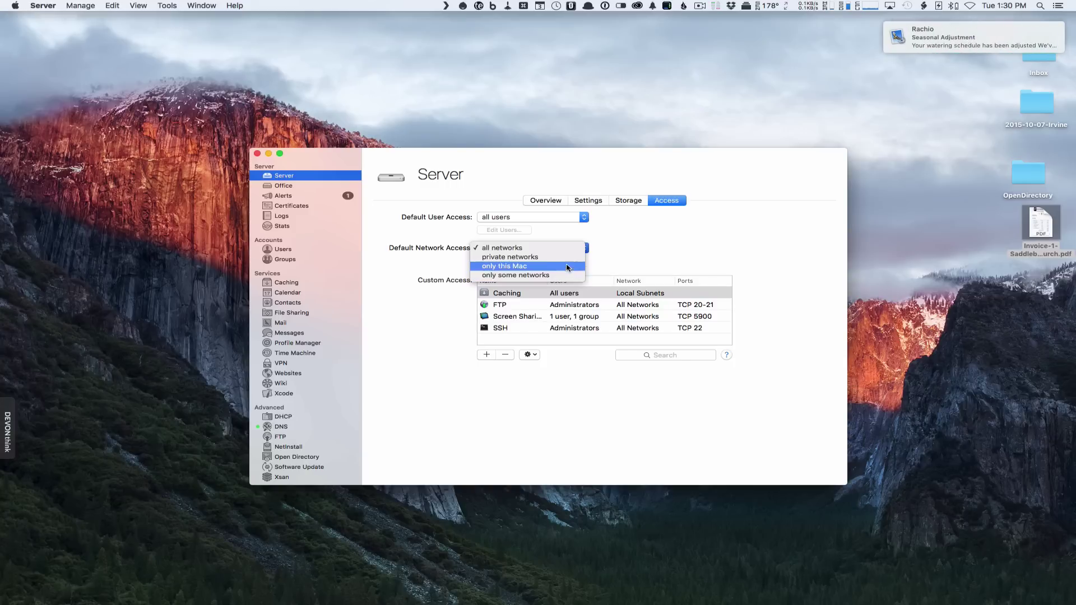
click(623, 242)
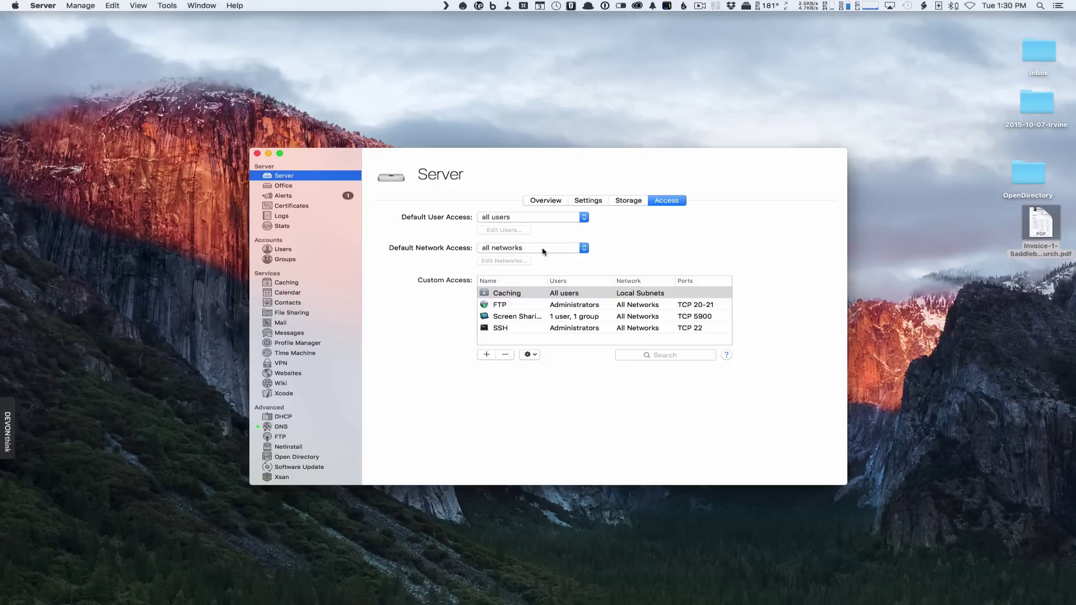
Review the Caching service's custom access options for client networks and public addresses, leaving without saving
click(499, 297)
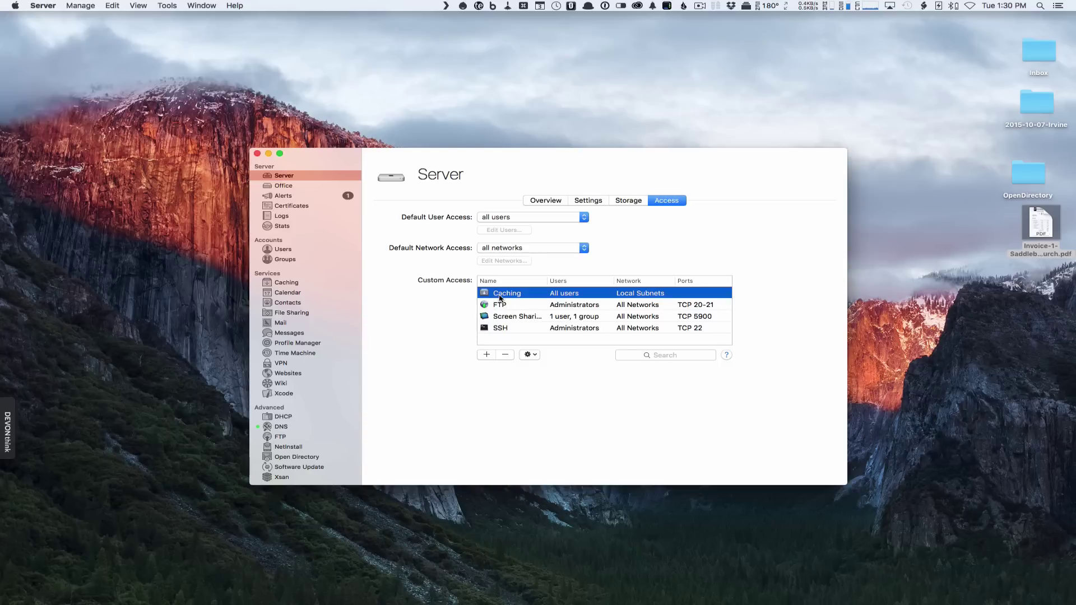
click(530, 354)
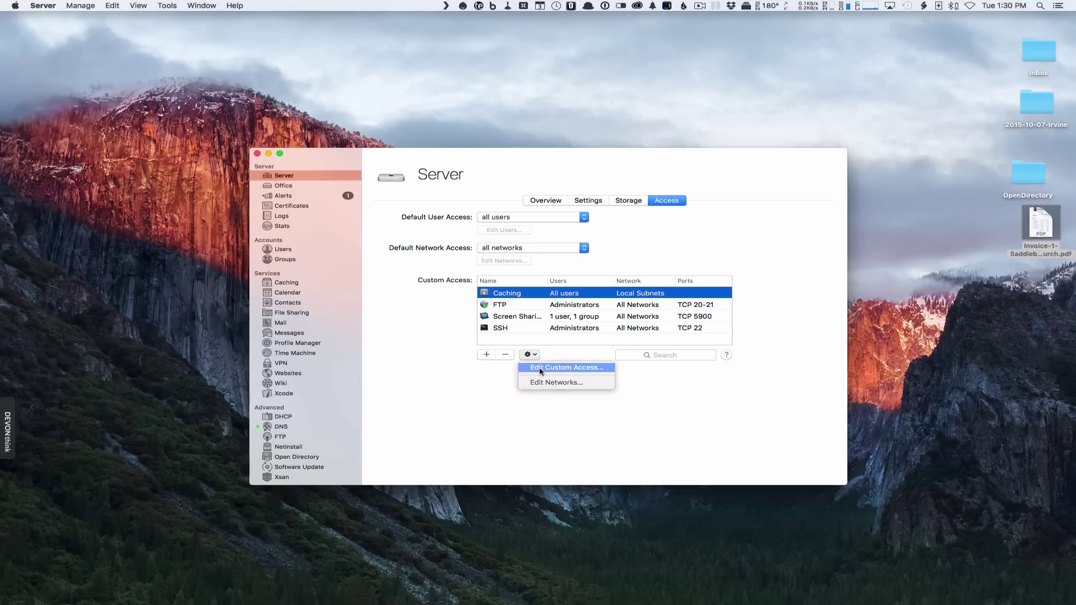
click(540, 369)
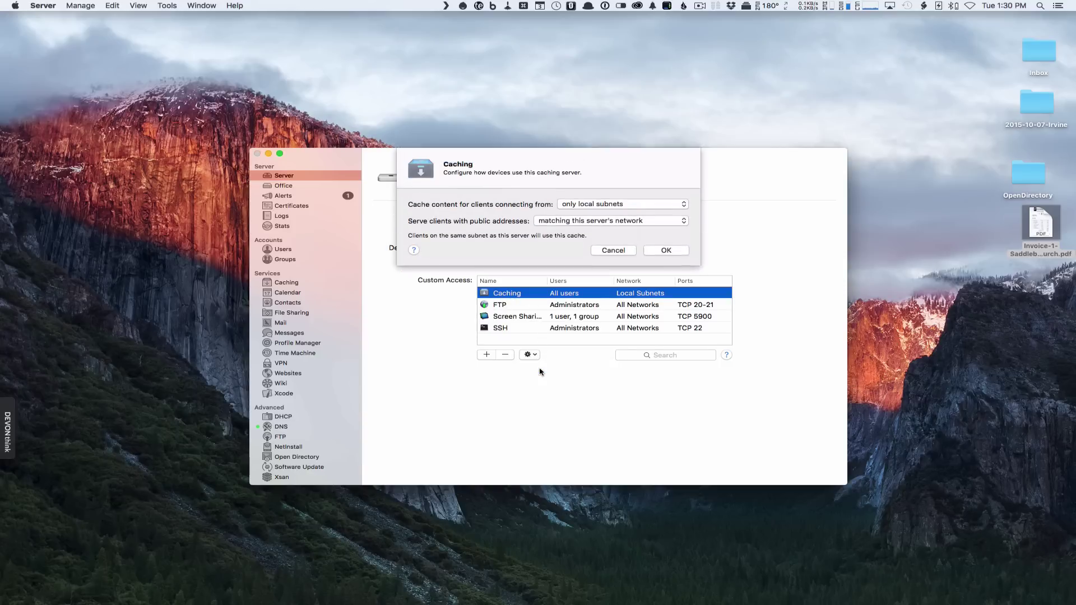
click(684, 204)
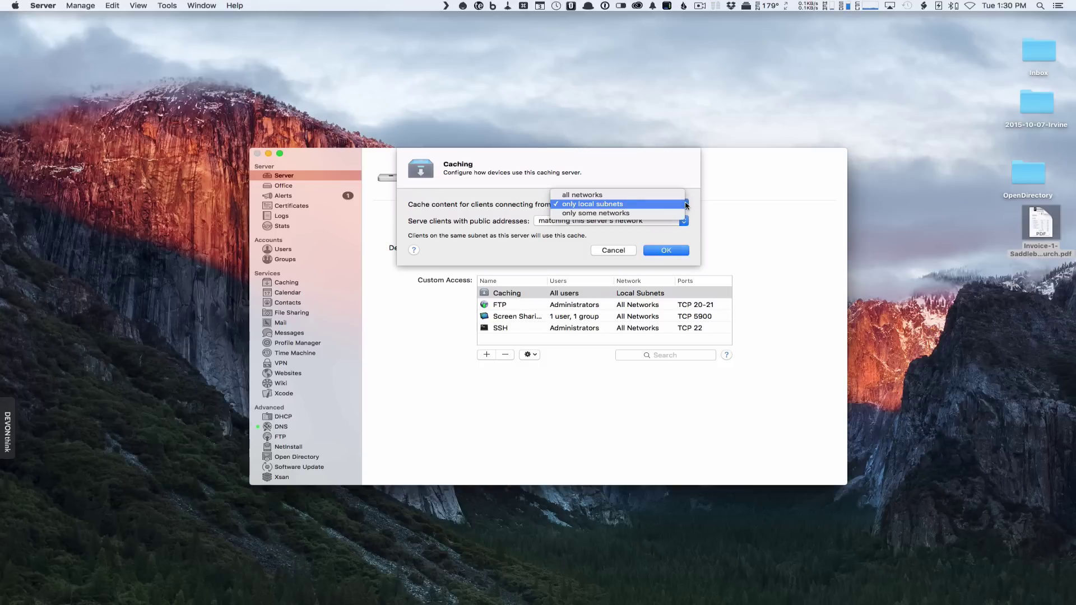
click(683, 204)
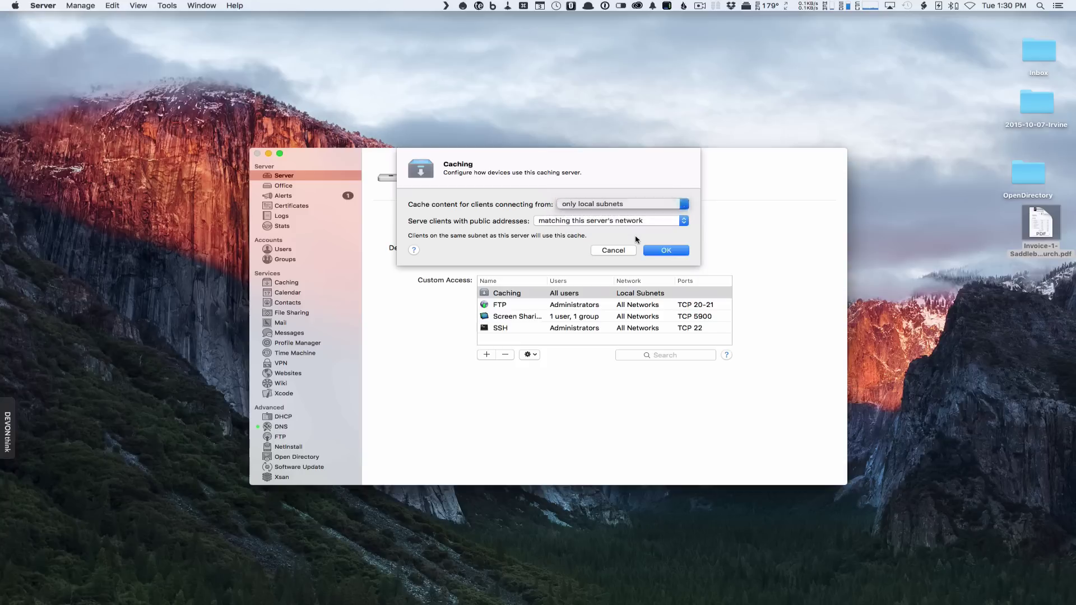
click(684, 222)
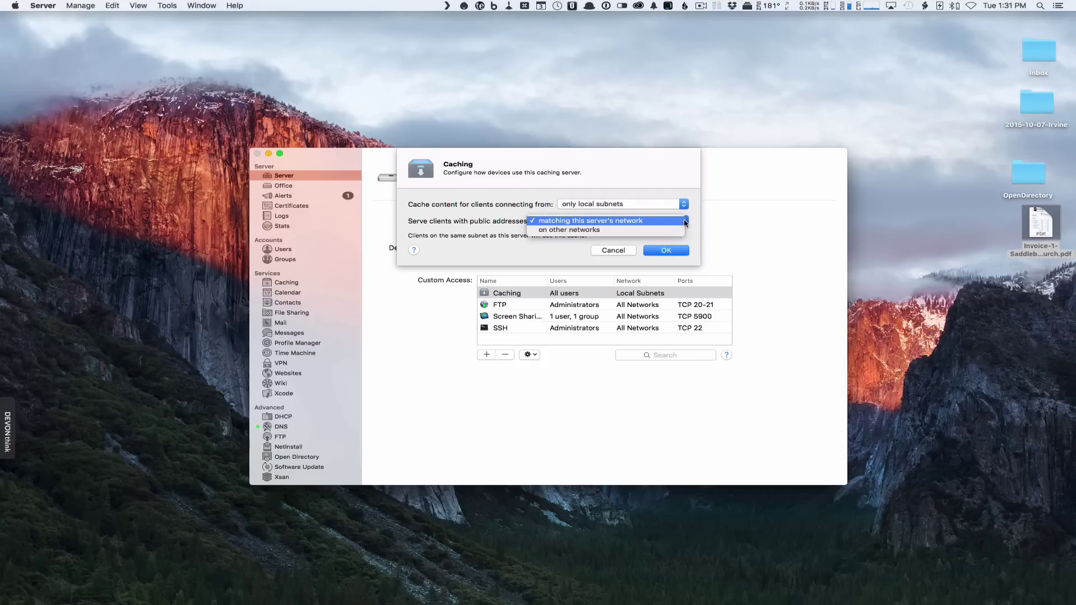
click(694, 234)
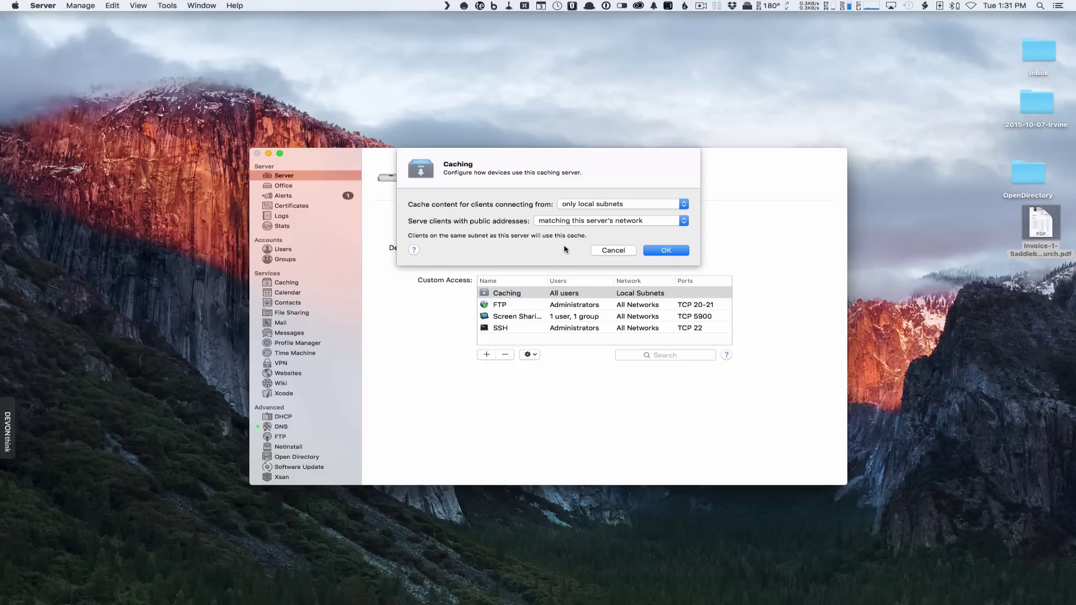
click(619, 251)
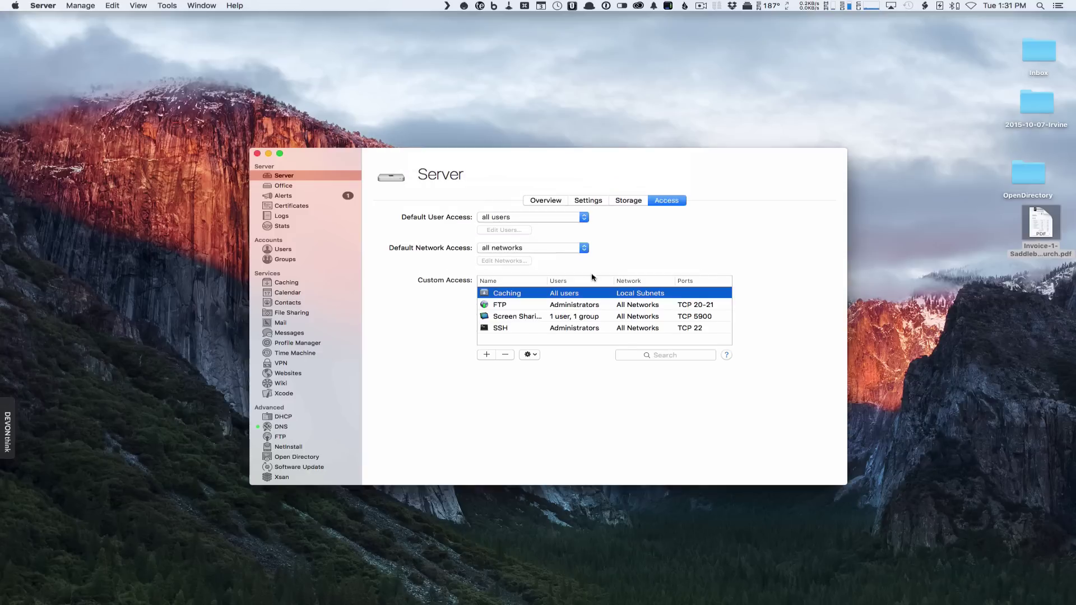
Review the Screen Sharing custom access, including its allowed users and network options, leaving without saving
click(509, 320)
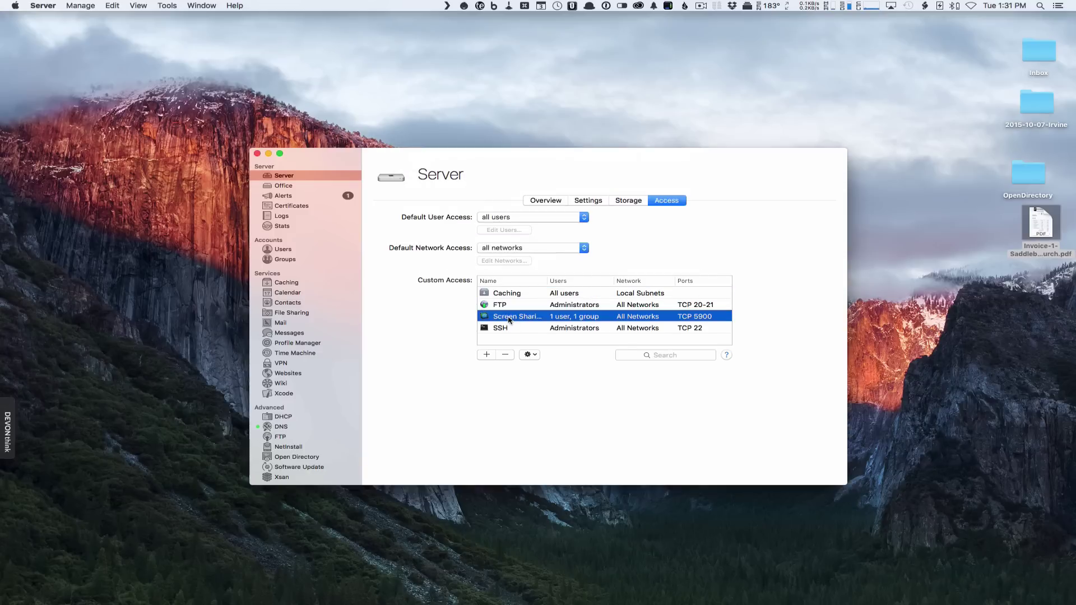
click(529, 354)
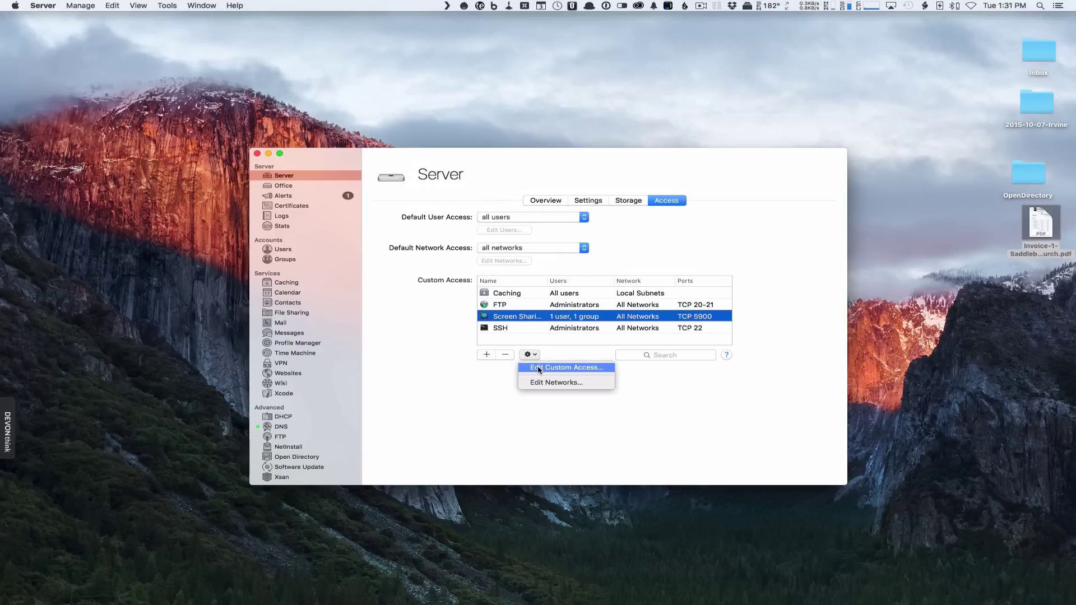
click(539, 368)
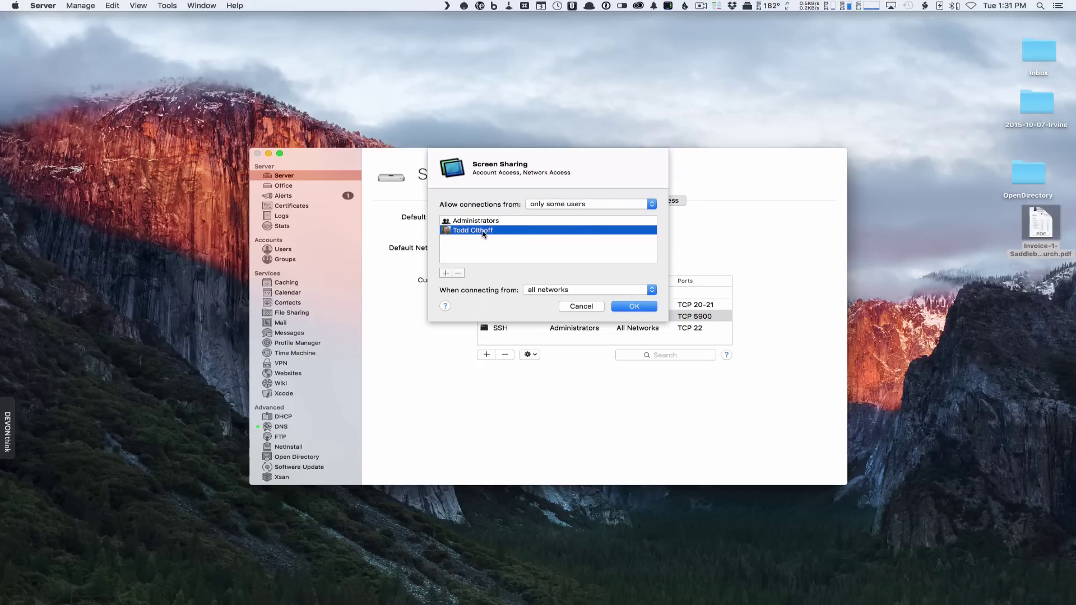
click(652, 290)
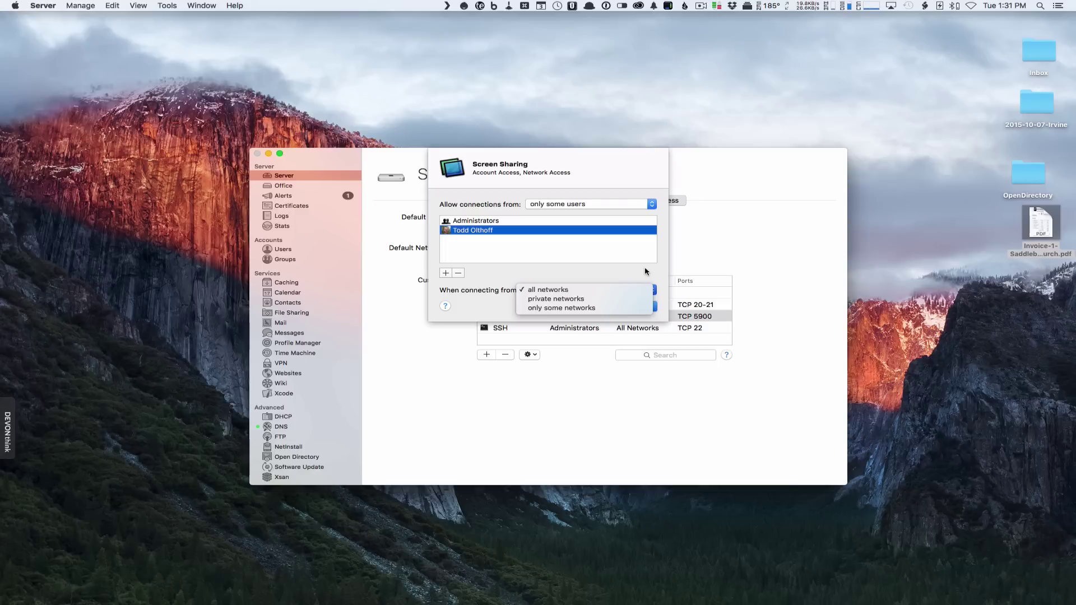
click(644, 272)
click(579, 309)
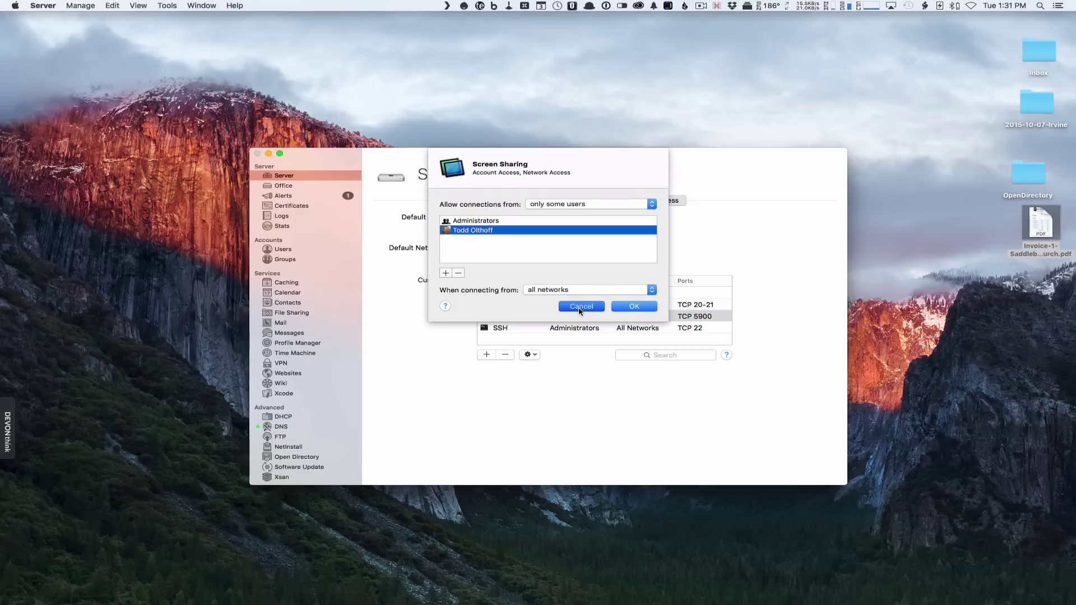
Check which services can be given a custom access rule without adding one, and return to the server overview
click(485, 355)
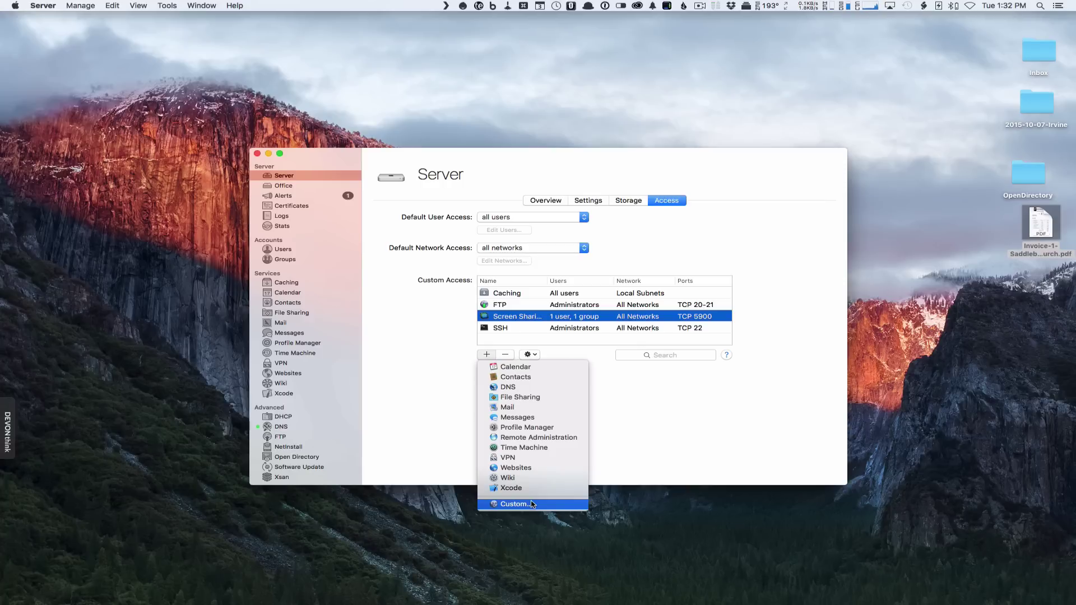
click(643, 398)
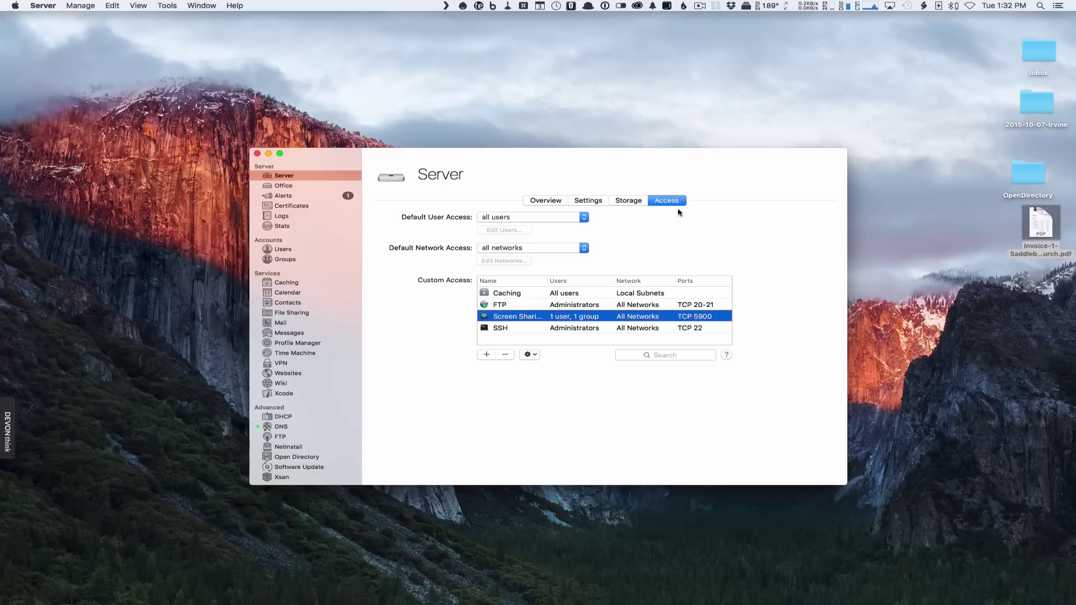
click(547, 203)
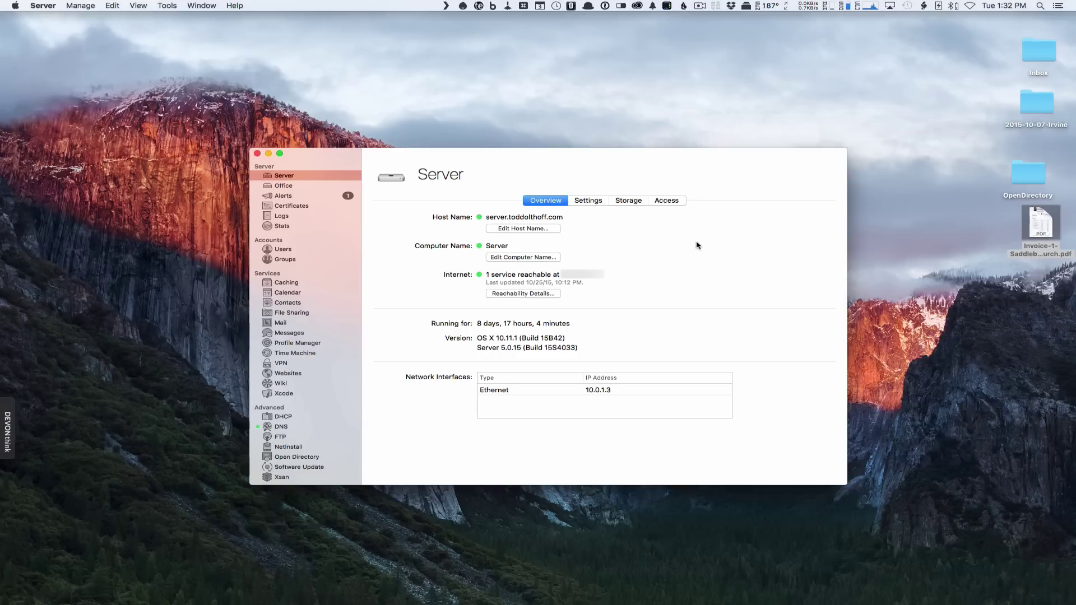